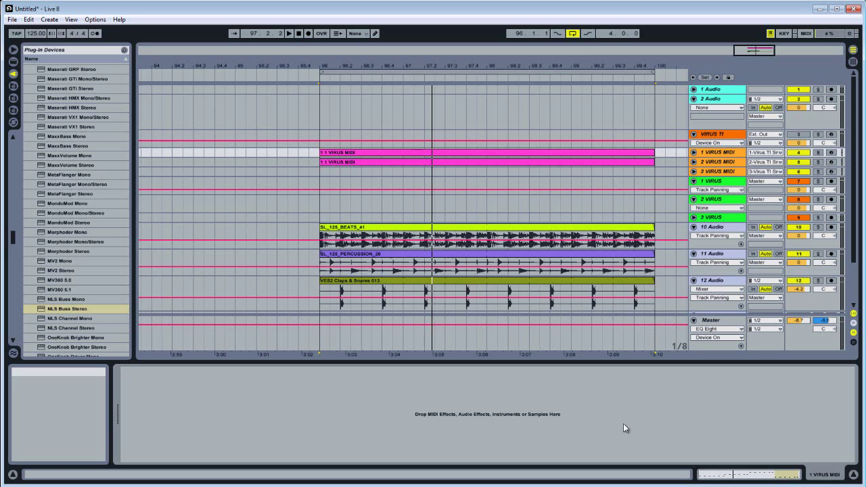
Add the NLS Channel Stereo plug-in to the 1 VIRUS track and close its plug-in window.
{"action": "left_click", "coordinate": [710, 280]}
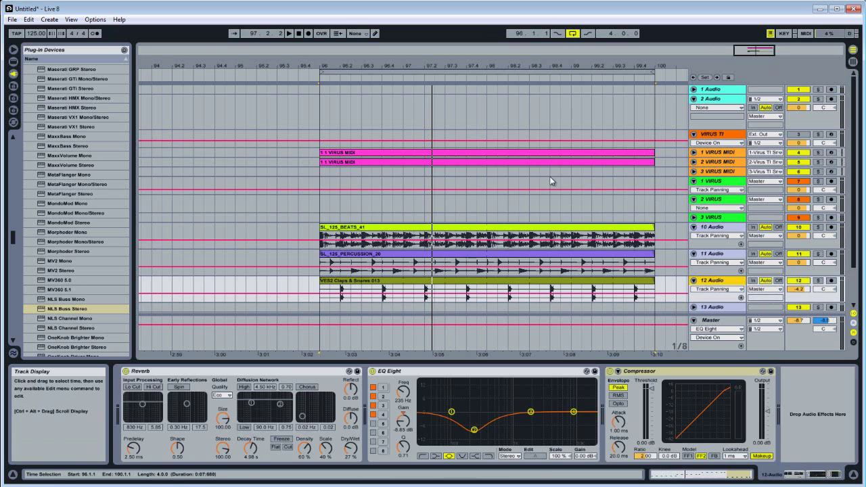
{"action": "left_click", "coordinate": [737, 181]}
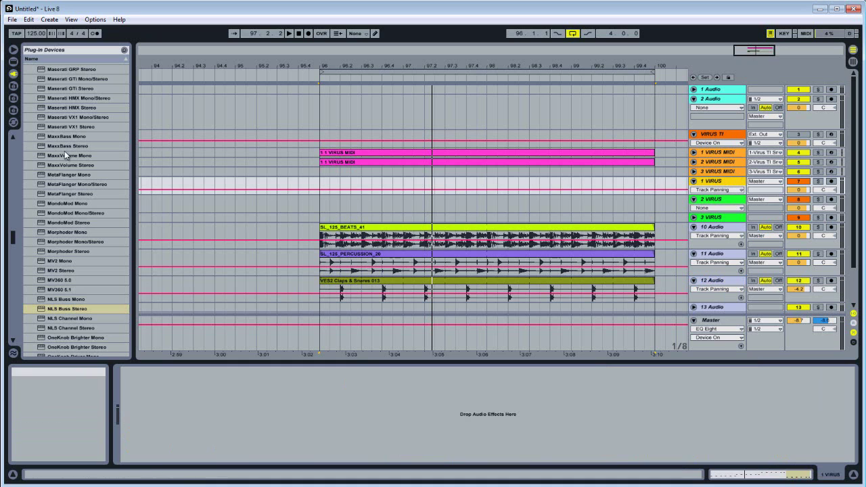
{"action": "left_click_drag", "start_coordinate": [73, 326], "coordinate": [212, 402]}
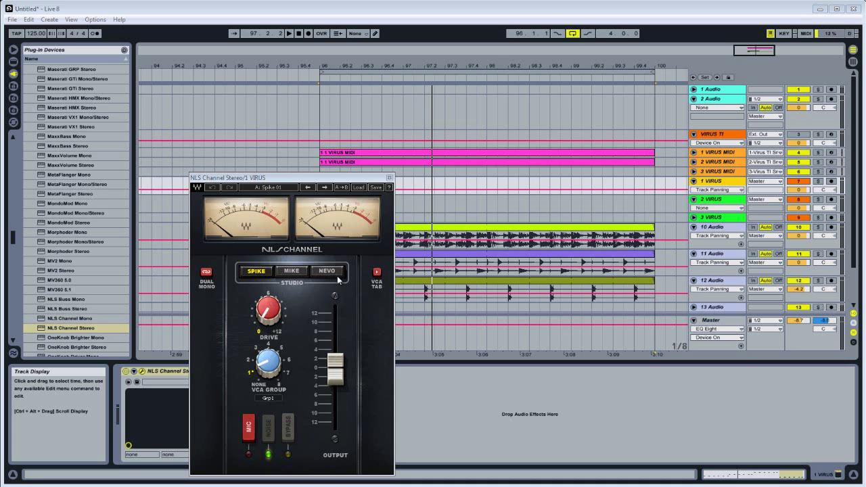
{"action": "left_click_drag", "start_coordinate": [346, 178], "coordinate": [324, 160]}
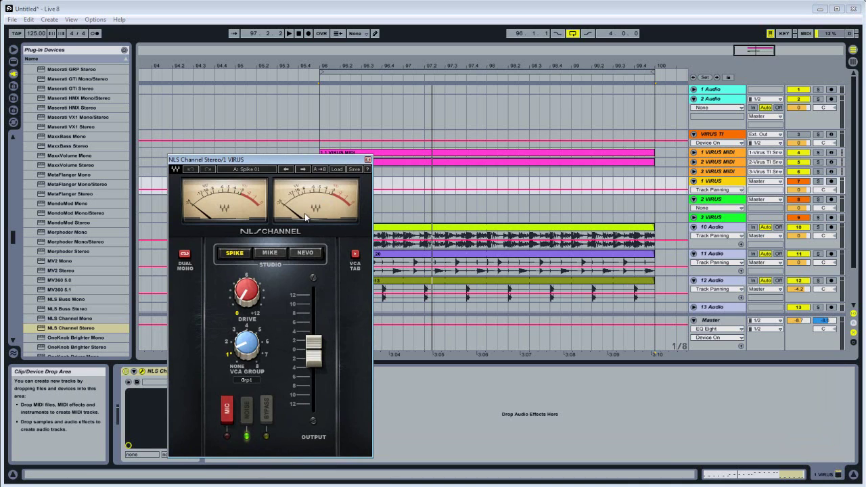
{"action": "left_click", "coordinate": [368, 160]}
Add the NLS Channel Stereo plug-in to the 2 VIRUS track and close its plug-in window.
{"action": "left_click", "coordinate": [721, 201]}
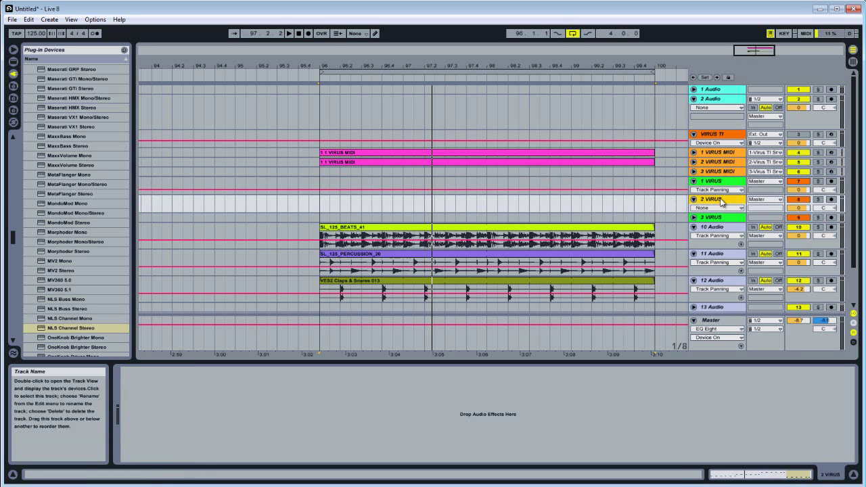
{"action": "left_click_drag", "start_coordinate": [65, 327], "coordinate": [219, 425]}
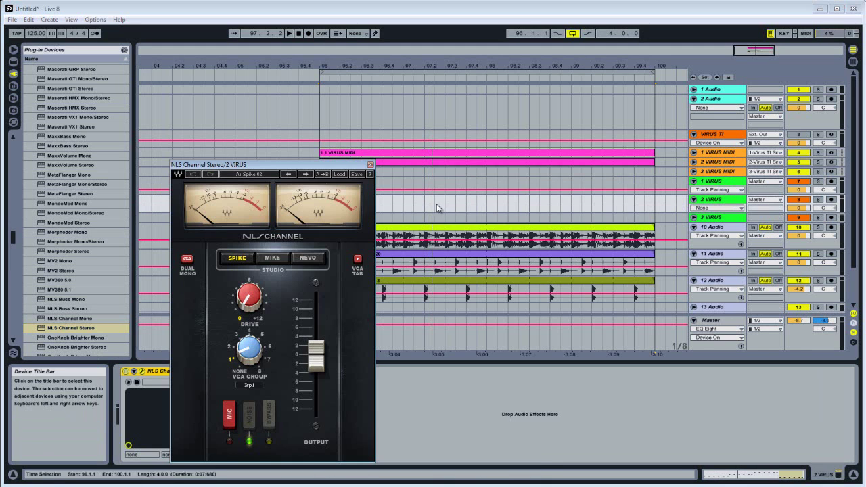
{"action": "left_click", "coordinate": [369, 164]}
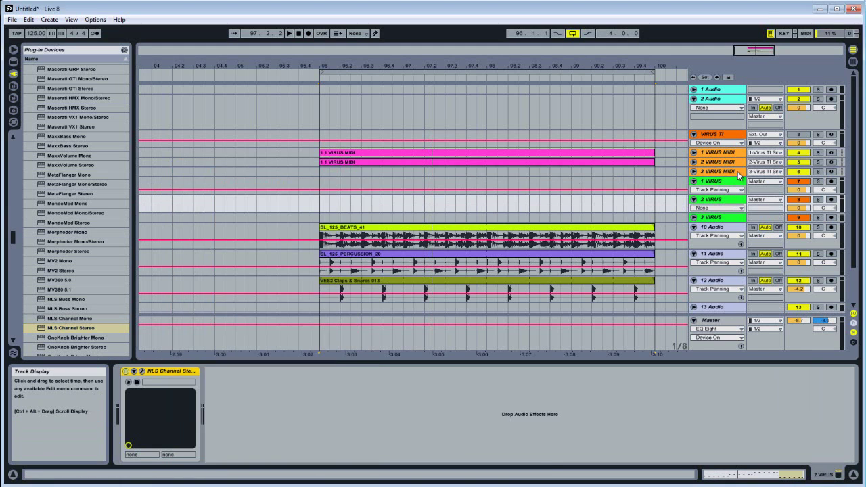
Show the NLS Channel plug-ins of 1 VIRUS and 2 VIRUS side by side and assign both to VCA group 8.
{"action": "left_click", "coordinate": [141, 372]}
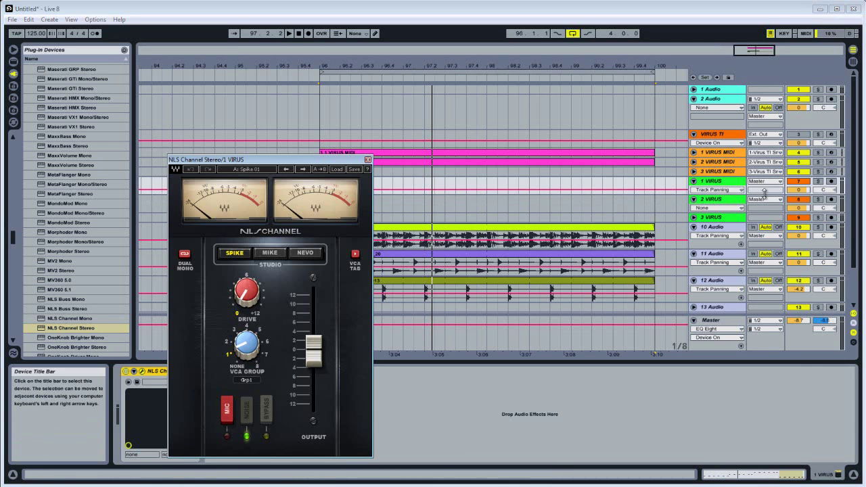
{"action": "left_click_drag", "start_coordinate": [292, 162], "coordinate": [520, 137]}
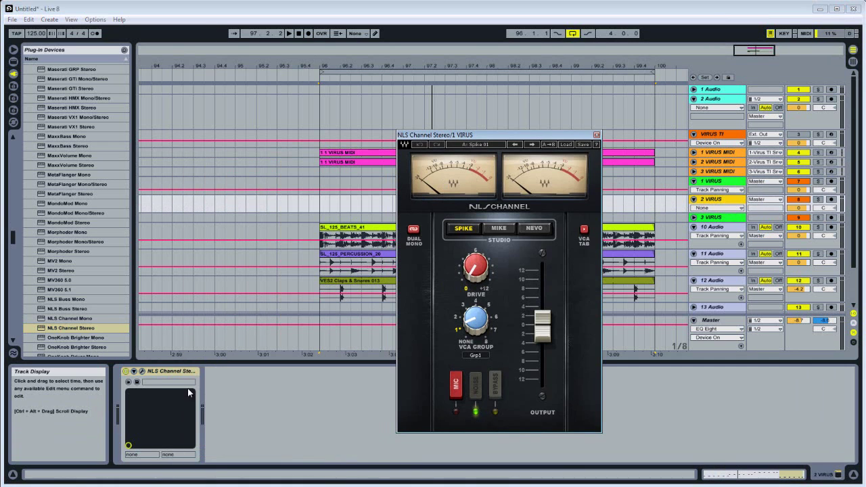
{"action": "left_click", "coordinate": [141, 371]}
{"action": "left_click_drag", "start_coordinate": [327, 166], "coordinate": [345, 134]}
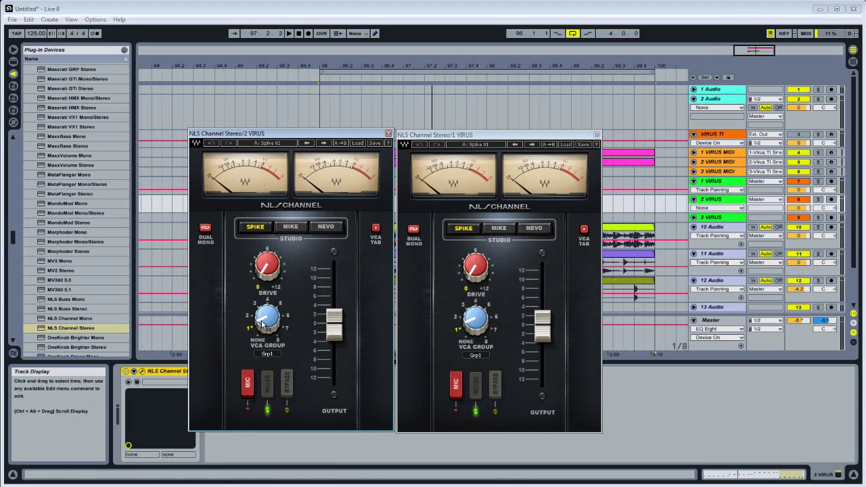
{"action": "left_click_drag", "start_coordinate": [264, 323], "coordinate": [260, 280]}
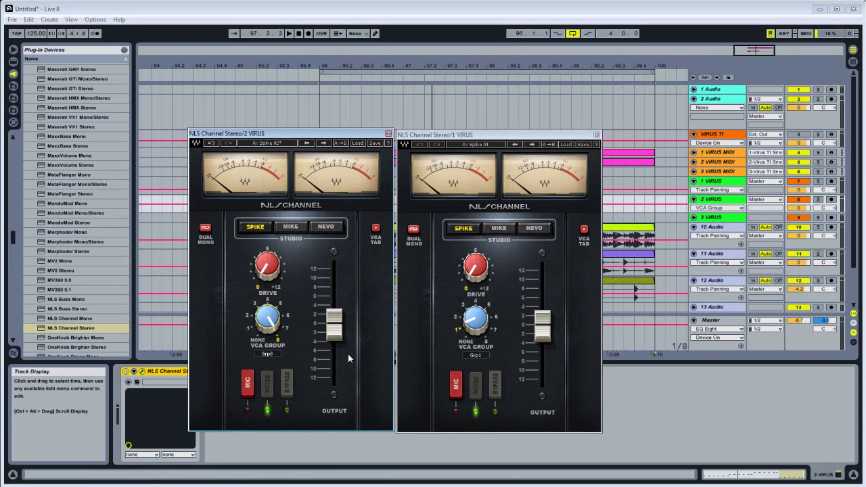
{"action": "left_click", "coordinate": [462, 193]}
{"action": "left_click_drag", "start_coordinate": [476, 318], "coordinate": [445, 309]}
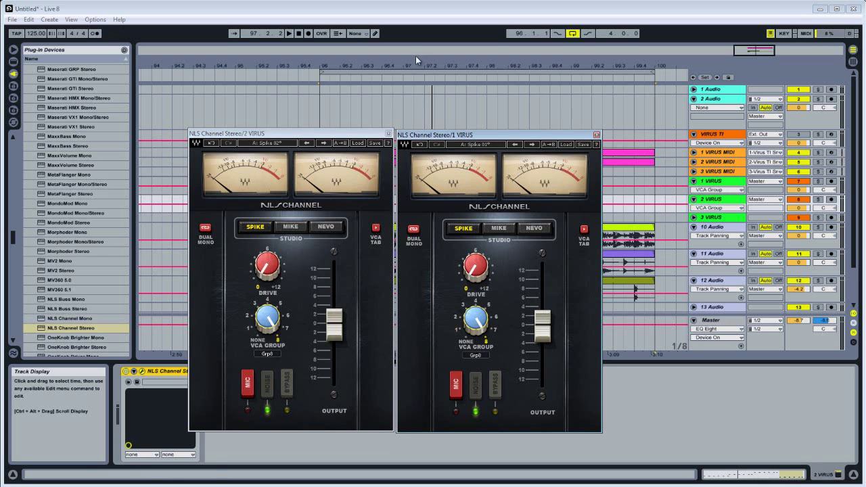
Check the VCA tab of 2 VIRUS's NLS Channel and close both plug-in windows.
{"action": "left_click_drag", "start_coordinate": [333, 130], "coordinate": [335, 131]}
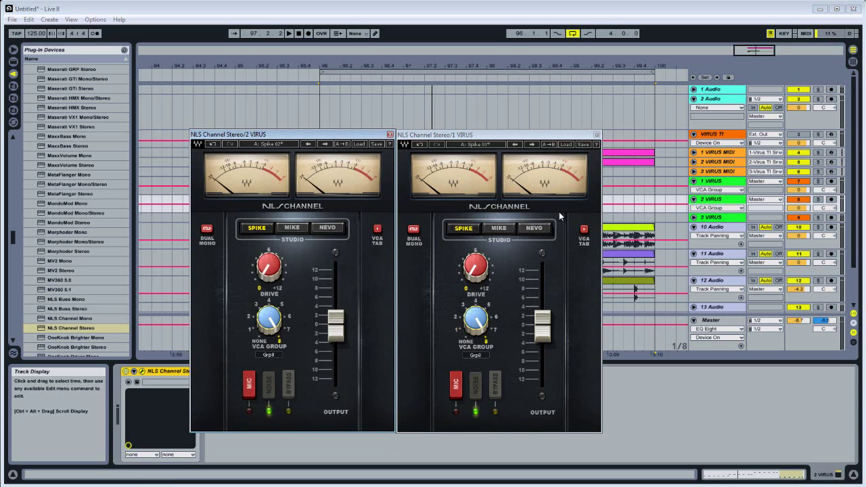
{"action": "left_click", "coordinate": [377, 228]}
{"action": "left_click", "coordinate": [386, 253]}
{"action": "left_click", "coordinate": [390, 134]}
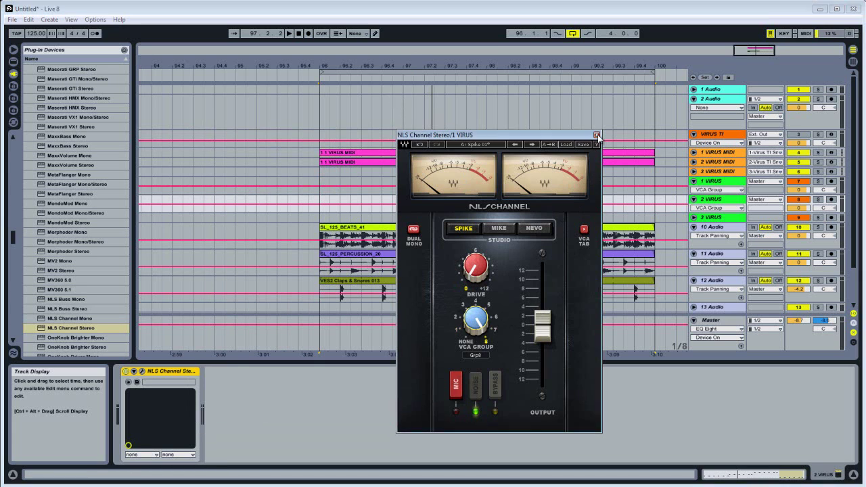
{"action": "left_click", "coordinate": [597, 135]}
Solo the 10 Audio and 11 Audio tracks and add NLS Channel Stereo to 10 Audio on VCA group 1.
{"action": "left_click", "coordinate": [716, 230]}
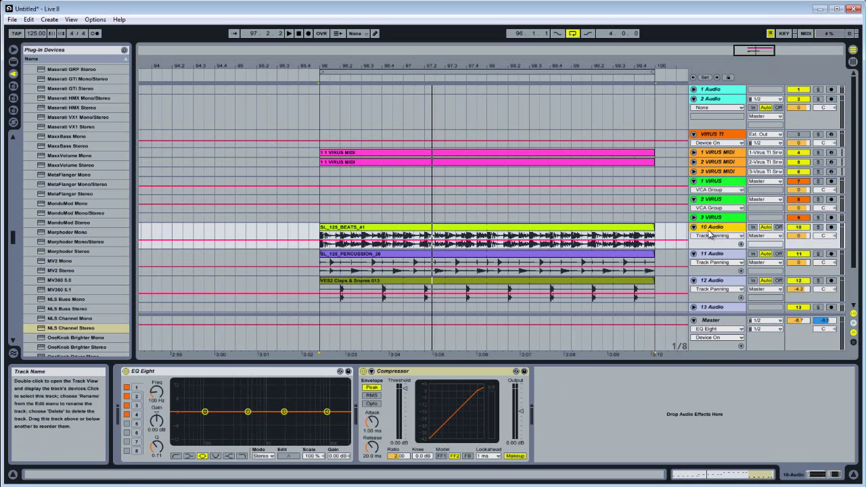
{"action": "left_click", "coordinate": [721, 257]}
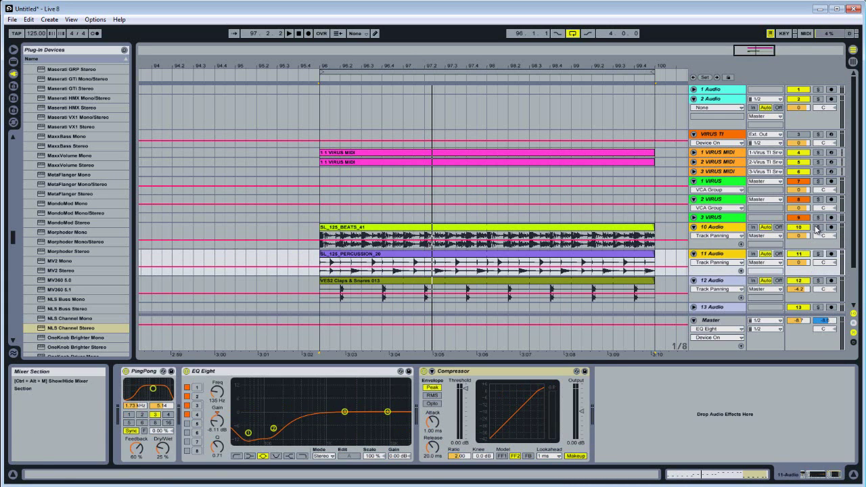
{"action": "left_click", "coordinate": [604, 232]}
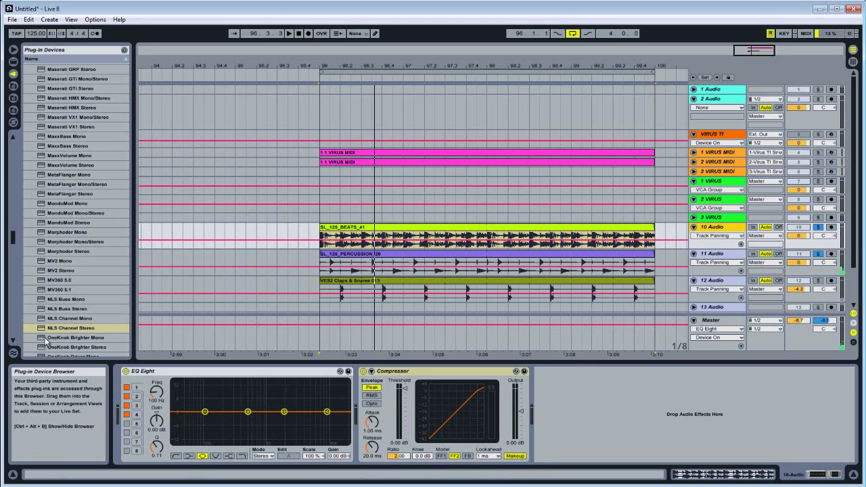
{"action": "left_click", "coordinate": [185, 424]}
{"action": "key", "text": "Return"}
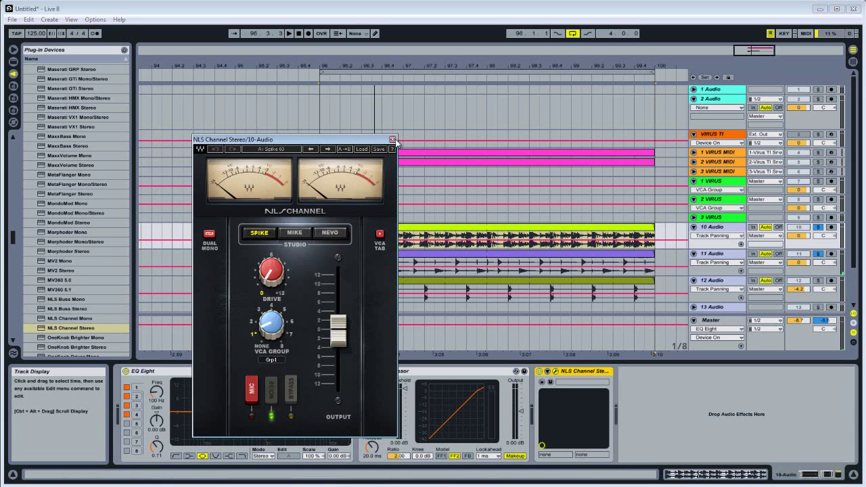
{"action": "left_click_drag", "start_coordinate": [277, 327], "coordinate": [255, 292]}
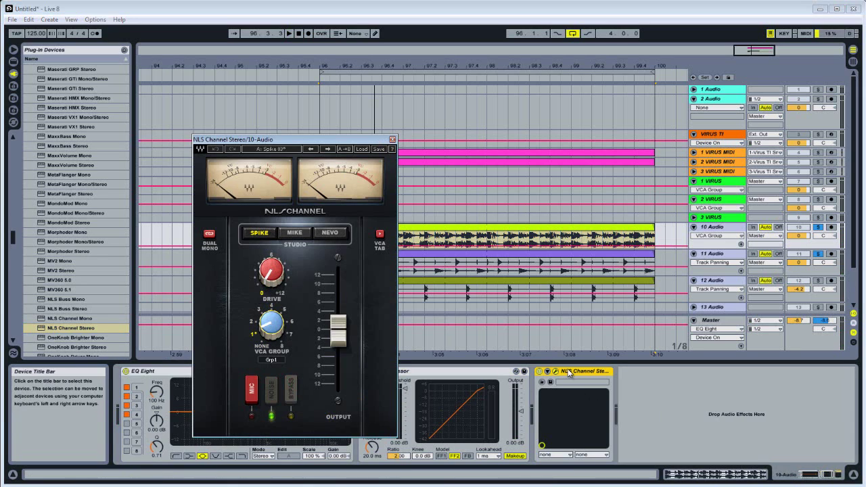
{"action": "left_click", "coordinate": [392, 141]}
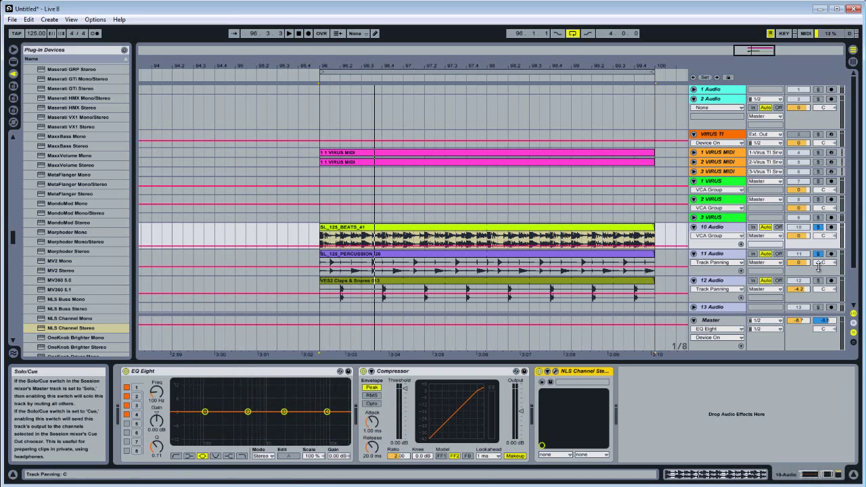
{"action": "left_click", "coordinate": [670, 265]}
{"action": "left_click_drag", "start_coordinate": [638, 406], "coordinate": [639, 406]}
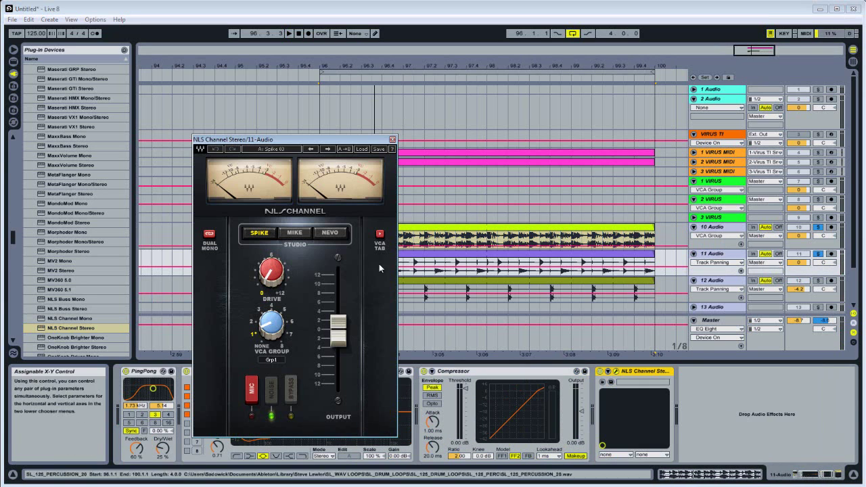
{"action": "left_click", "coordinate": [392, 140]}
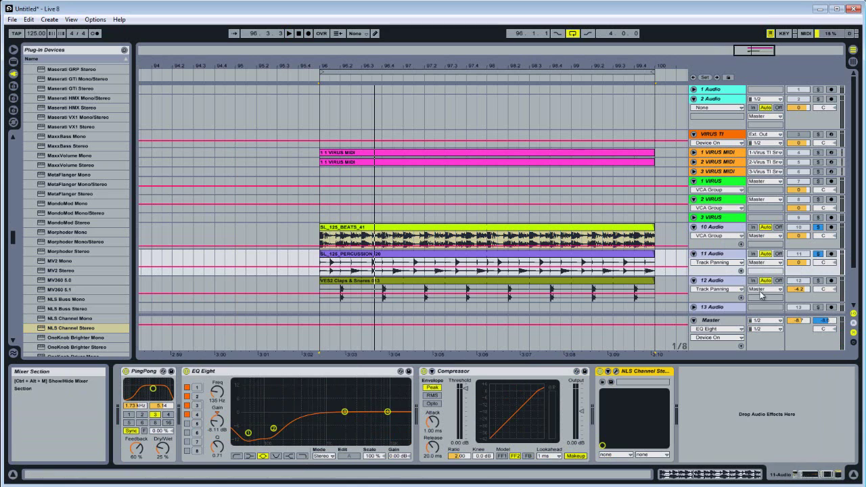
Add the NLS Channel Stereo plug-in to 12 Audio, assign it to VCA group 2, and close its window.
{"action": "left_click", "coordinate": [710, 280]}
{"action": "double_click", "coordinate": [71, 328]}
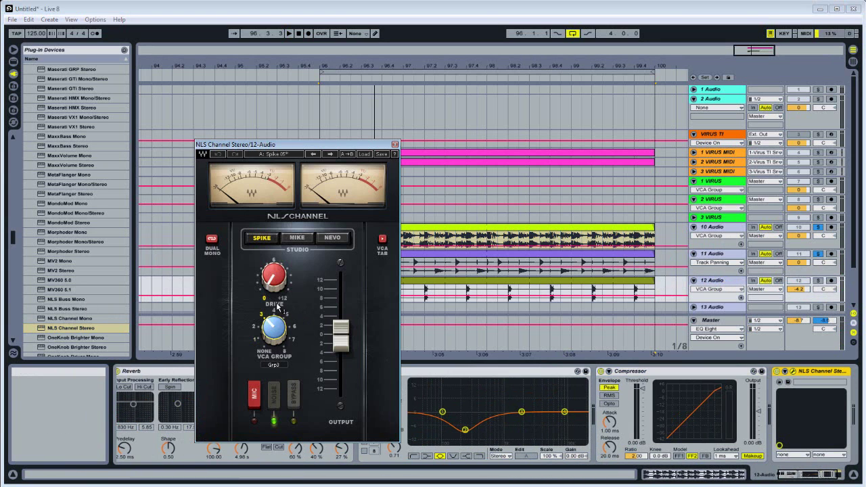
{"action": "left_click_drag", "start_coordinate": [278, 328], "coordinate": [278, 316]}
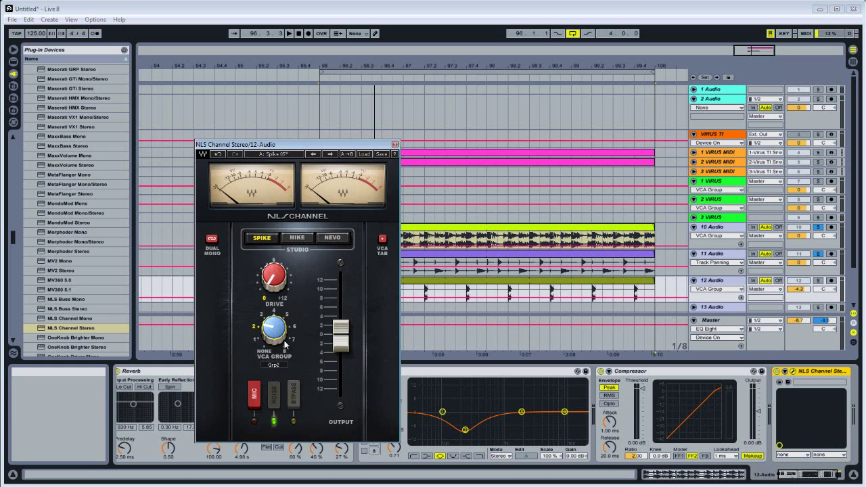
{"action": "left_click", "coordinate": [395, 145]}
Insert NLS Buss Stereo ahead of EQ Eight on the Master track and close its plug-in window.
{"action": "left_click", "coordinate": [717, 320]}
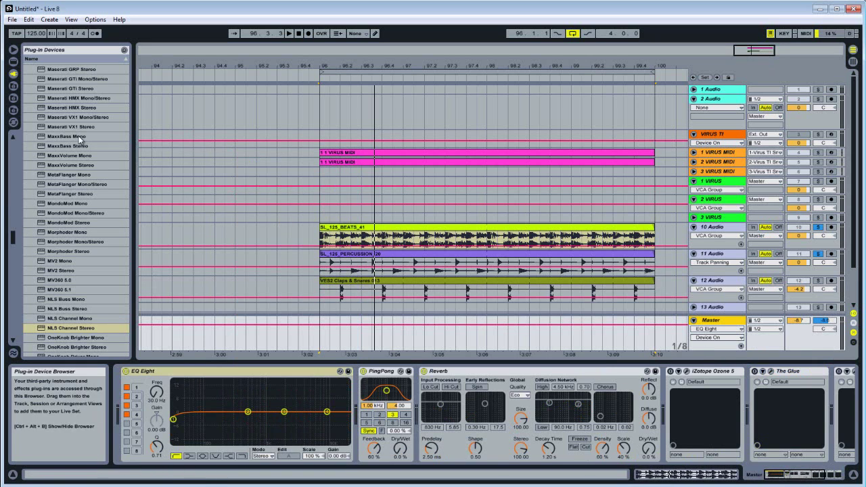
{"action": "left_click", "coordinate": [73, 308]}
{"action": "left_click_drag", "start_coordinate": [132, 376], "coordinate": [133, 377]}
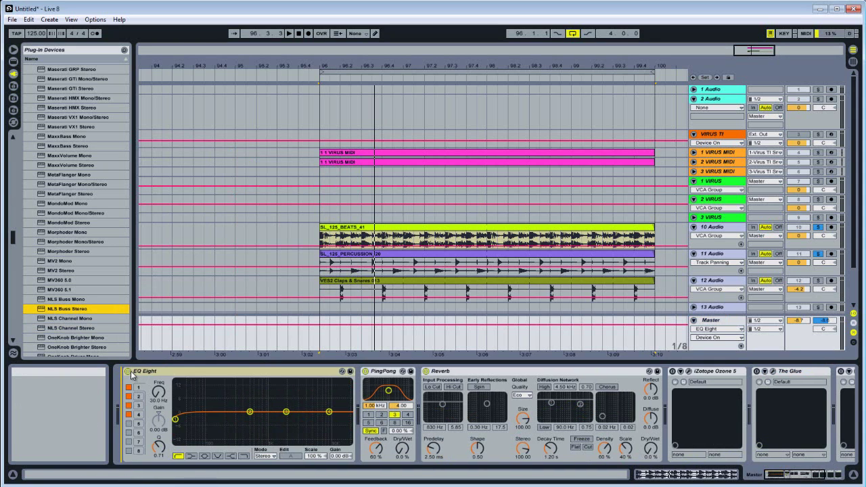
{"action": "left_click_drag", "start_coordinate": [328, 154], "coordinate": [347, 139]}
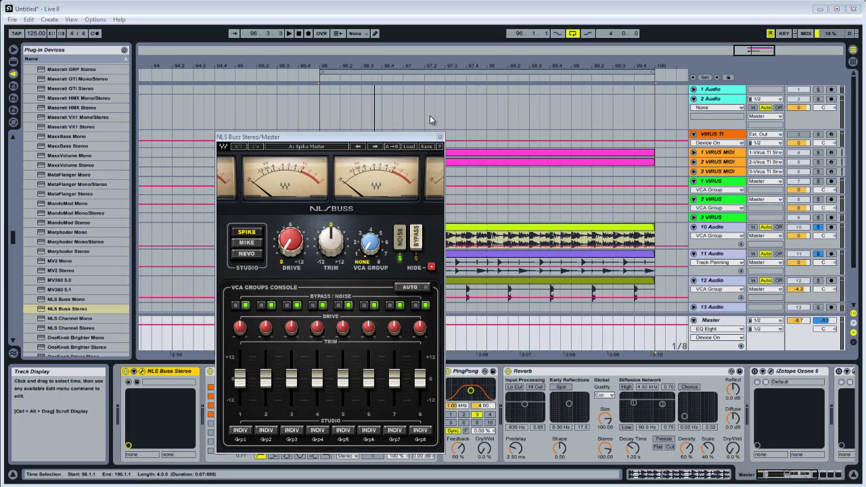
{"action": "left_click", "coordinate": [439, 138]}
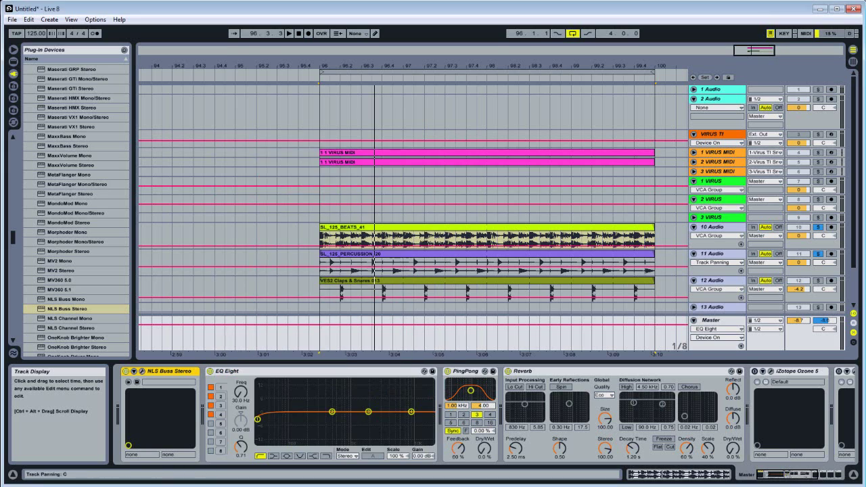
Play the beats loop through 10 Audio's NLS Channel while trying different Drive amounts, and close the plug-in window.
{"action": "left_click", "coordinate": [710, 226]}
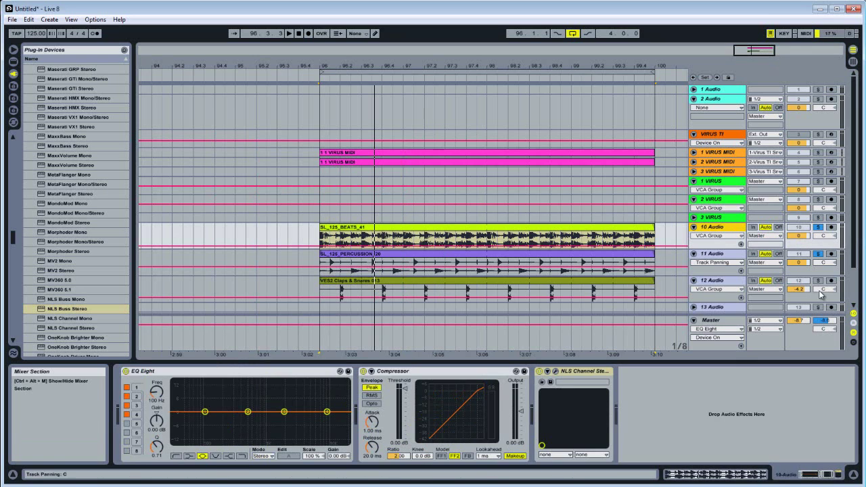
{"action": "left_click", "coordinate": [577, 229]}
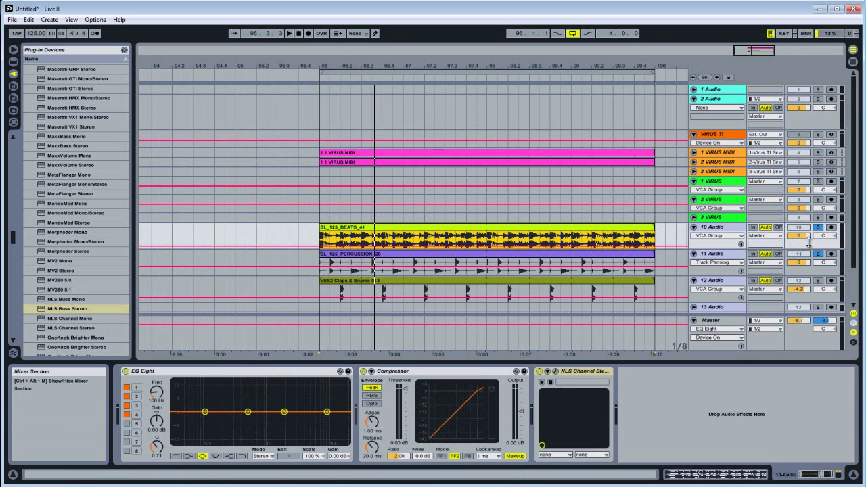
{"action": "left_click", "coordinate": [553, 371]}
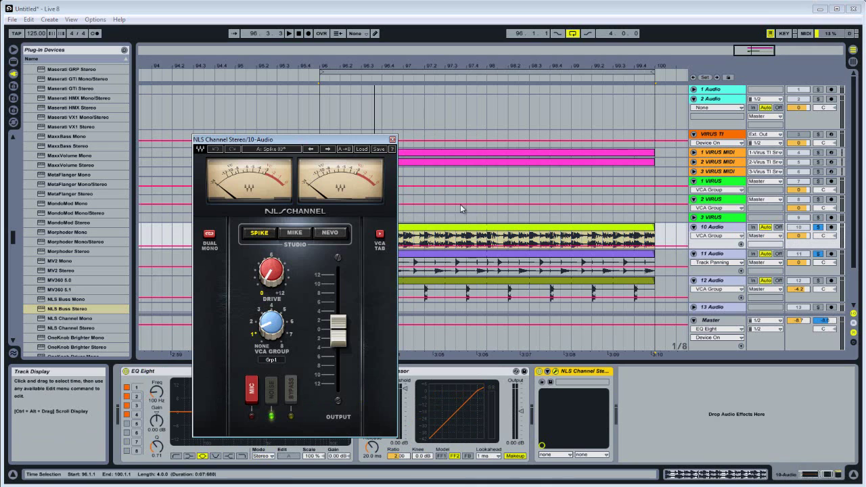
{"action": "left_click", "coordinate": [271, 273]}
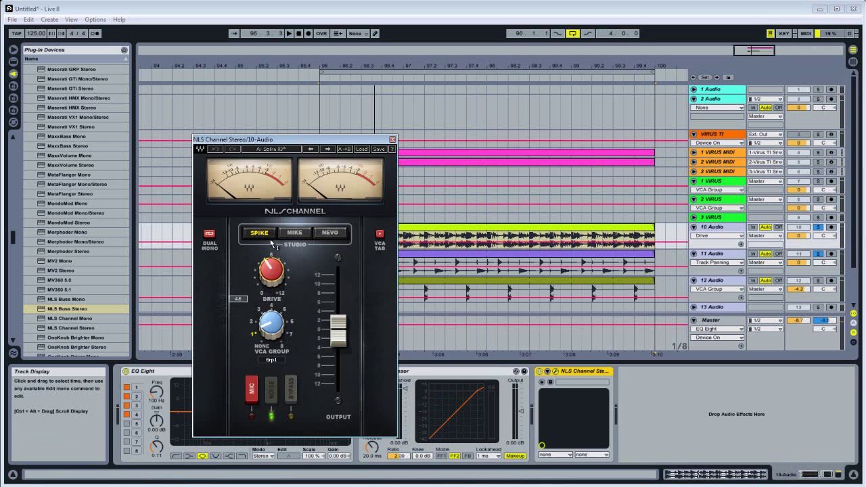
{"action": "left_click", "coordinate": [588, 229]}
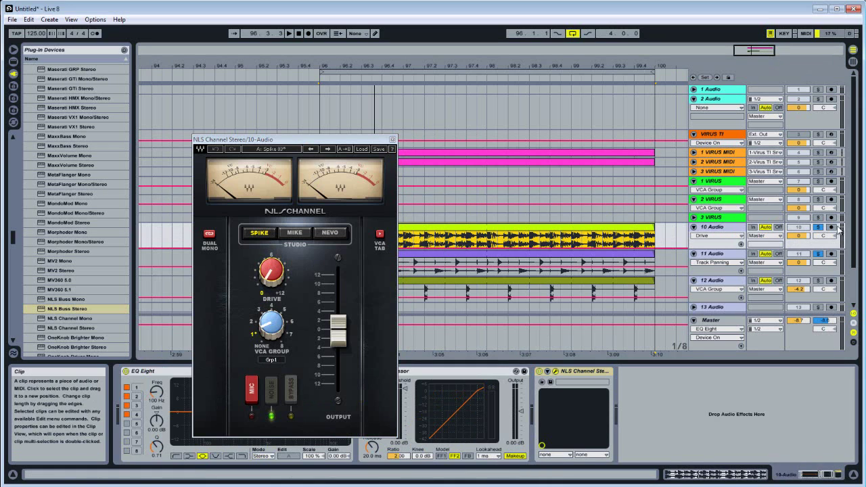
{"action": "key", "text": "space"}
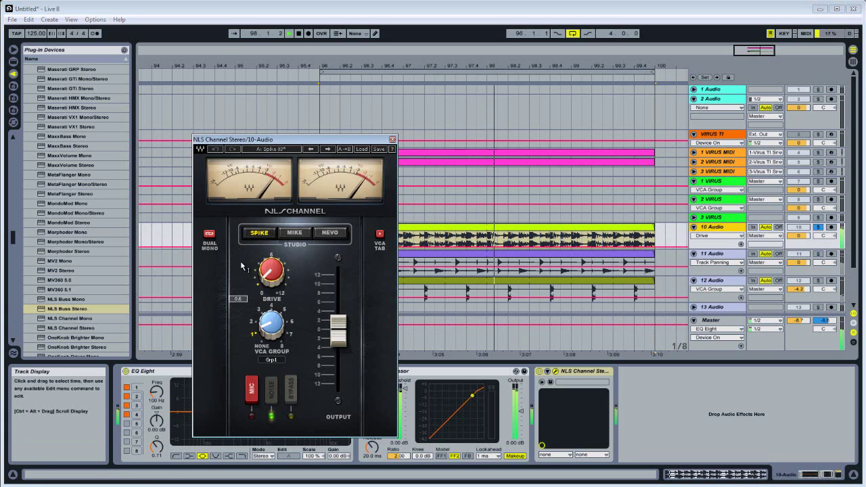
{"action": "key", "text": "space"}
{"action": "left_click", "coordinate": [393, 140]}
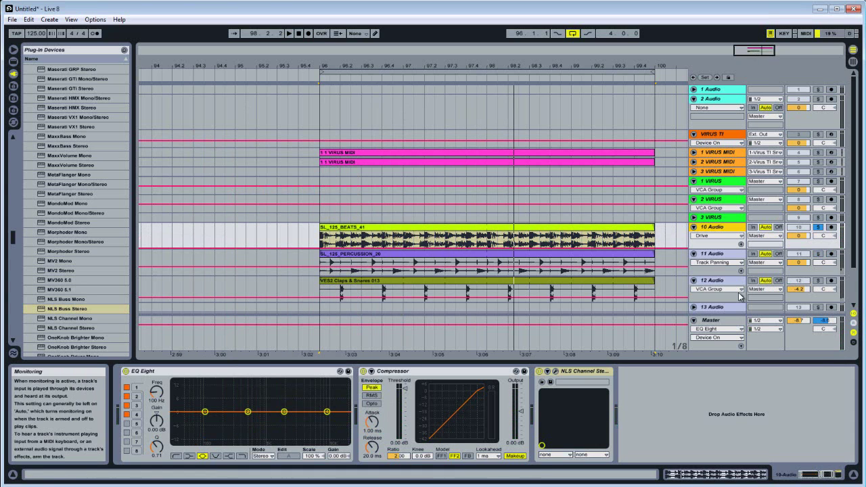
Open NLS Buss Stereo on the Master track and pull VCA group 1's trim down to -12.
{"action": "left_click", "coordinate": [717, 320]}
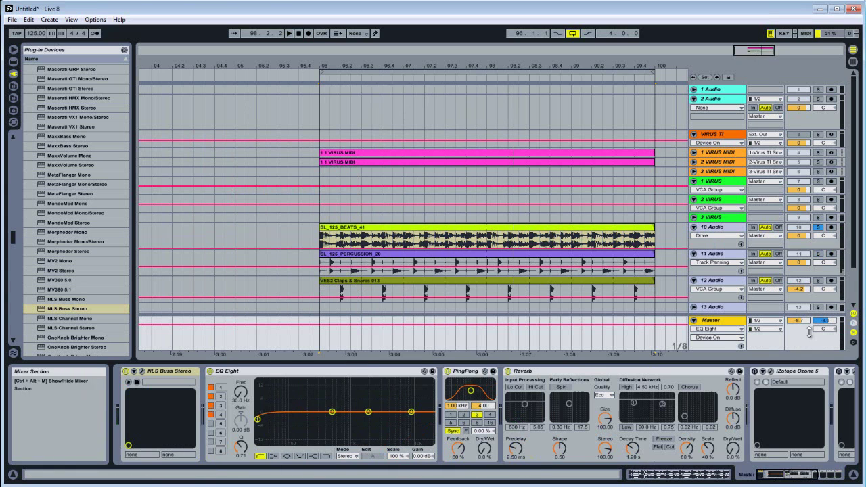
{"action": "left_click", "coordinate": [142, 373]}
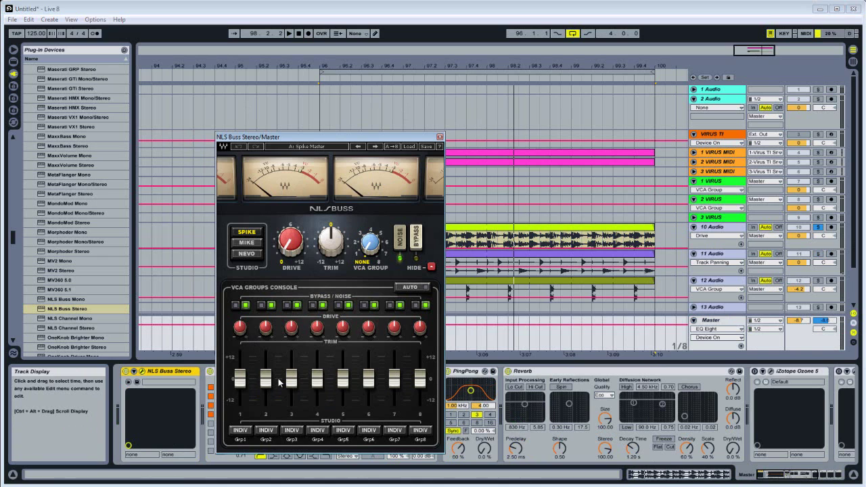
{"action": "key", "text": "space"}
{"action": "mouse_move", "coordinate": [238, 329]}
{"action": "left_mouse_down"}
{"action": "mouse_move", "coordinate": [252, 292]}
{"action": "mouse_move", "coordinate": [254, 322]}
{"action": "left_mouse_up"}
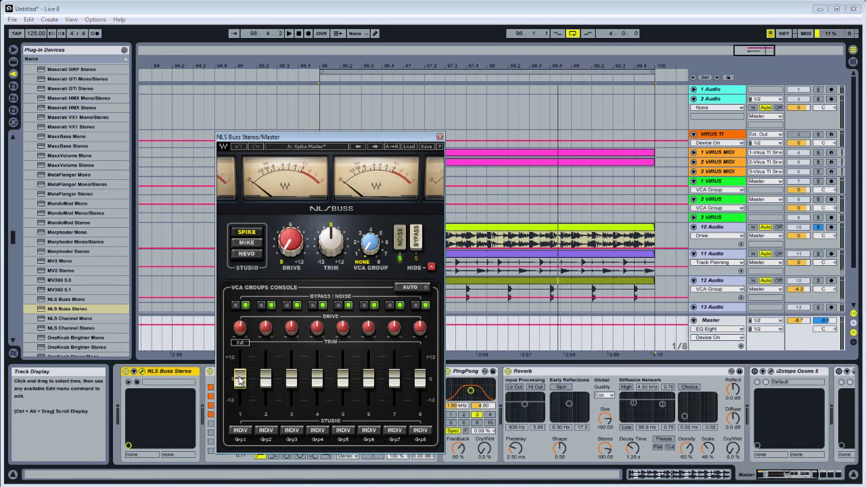
{"action": "left_click_drag", "start_coordinate": [245, 404], "coordinate": [255, 482]}
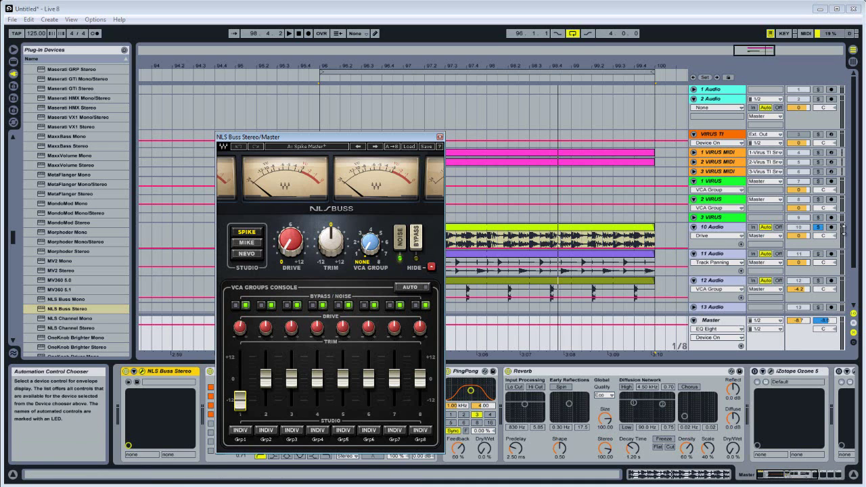
Unsolo 10 Audio and, while the loop plays, pull VCA group 8's trim fully down and return group 1's trim to about 0.
{"action": "left_click", "coordinate": [817, 230]}
{"action": "key", "text": "space"}
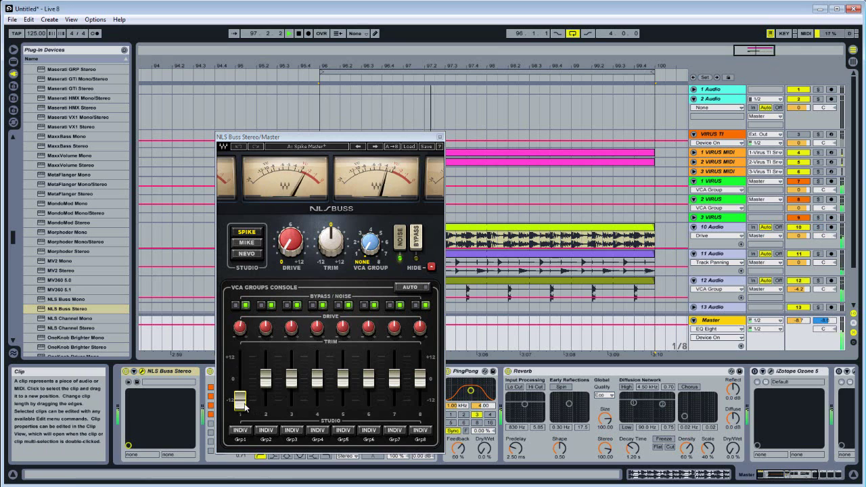
{"action": "left_click_drag", "start_coordinate": [419, 379], "coordinate": [418, 459]}
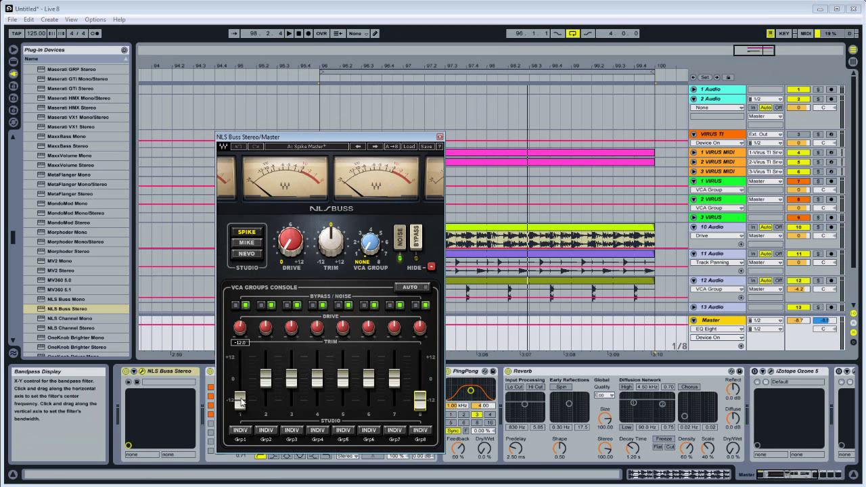
{"action": "left_click_drag", "start_coordinate": [242, 401], "coordinate": [248, 254]}
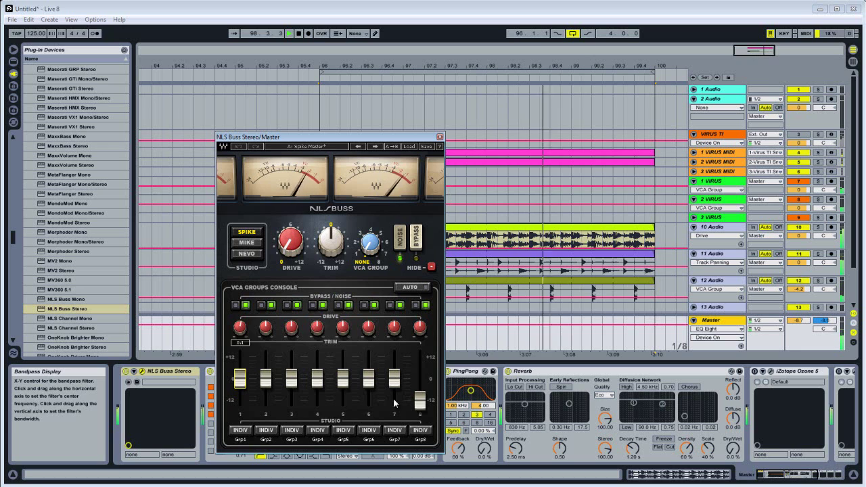
Raise VCA group 2's drive to about 3.2 and shift the NLS Buss window slightly.
{"action": "left_click_drag", "start_coordinate": [265, 328], "coordinate": [274, 298]}
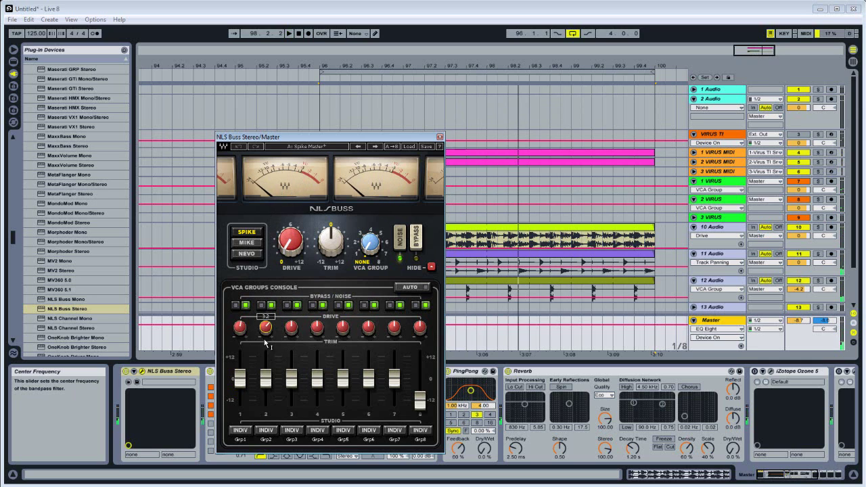
{"action": "left_click_drag", "start_coordinate": [266, 343], "coordinate": [266, 343]}
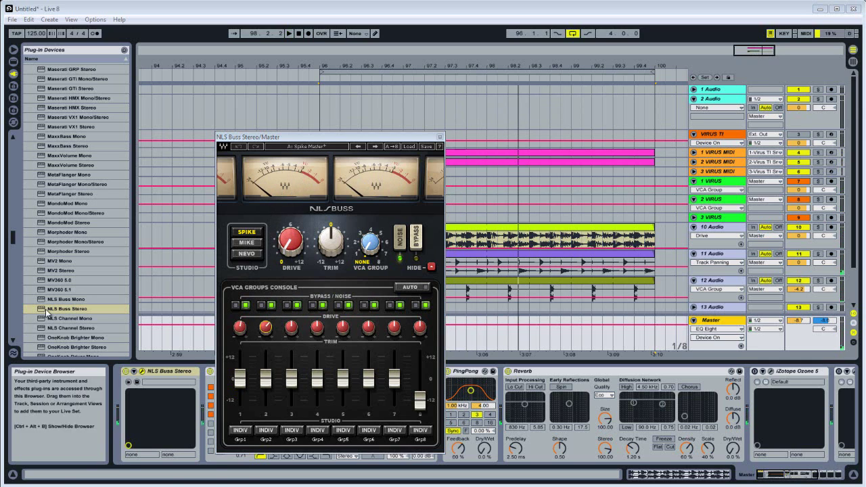
{"action": "left_click_drag", "start_coordinate": [330, 138], "coordinate": [322, 132]}
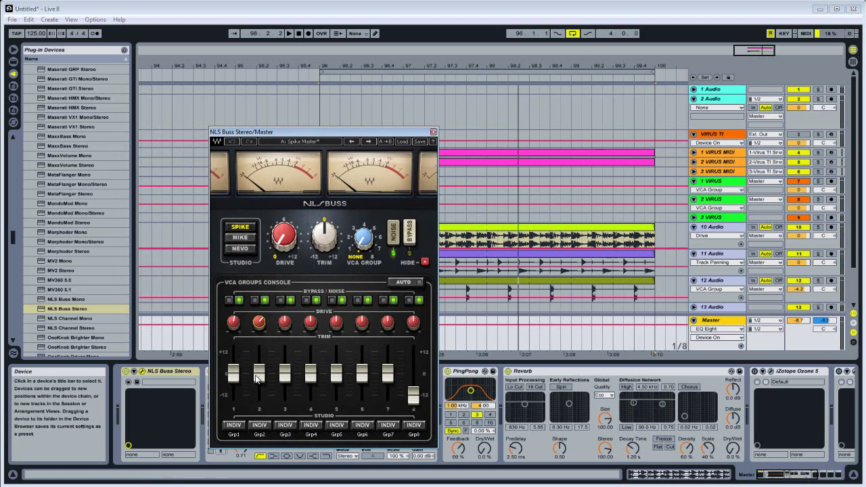
During playback, raise VCA group 8's trim to about -2.4, try its drive at about 9.1 and return the drive to about 0.2.
{"action": "key", "text": "space"}
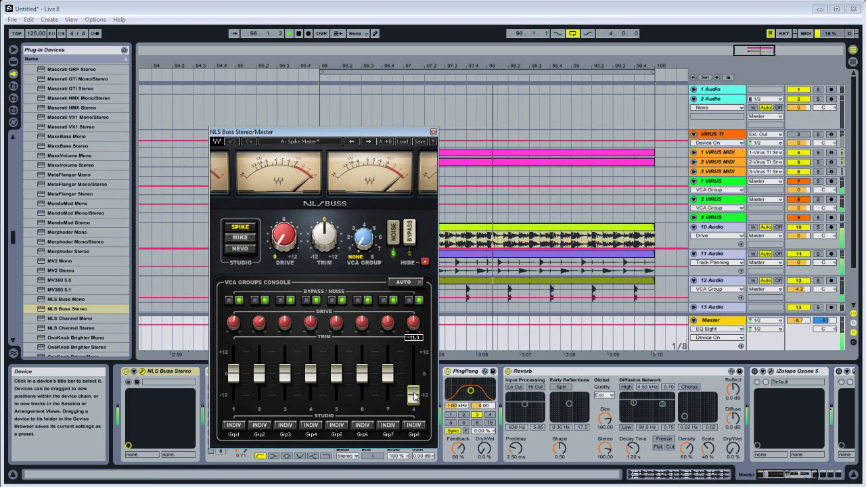
{"action": "left_click_drag", "start_coordinate": [414, 397], "coordinate": [414, 385]}
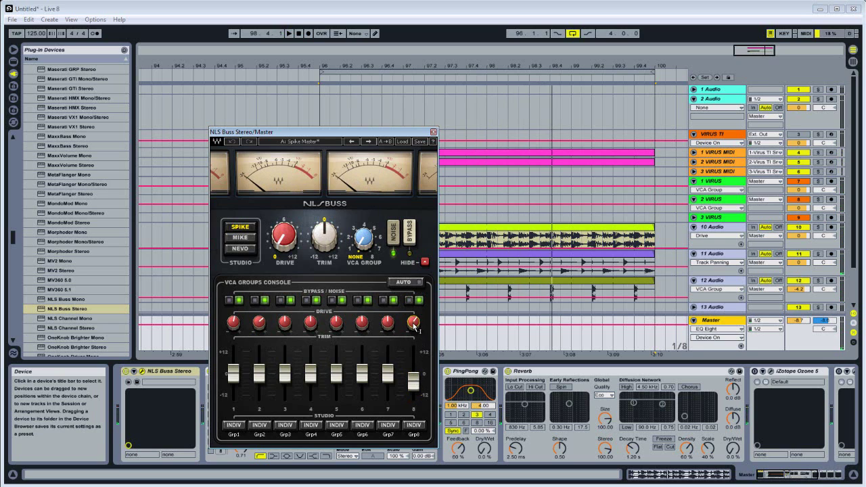
{"action": "key", "text": "space"}
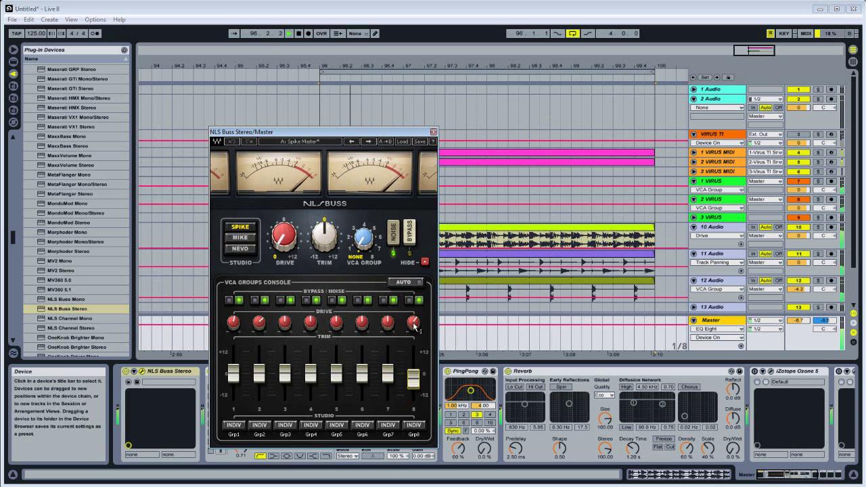
{"action": "left_click_drag", "start_coordinate": [413, 322], "coordinate": [420, 274]}
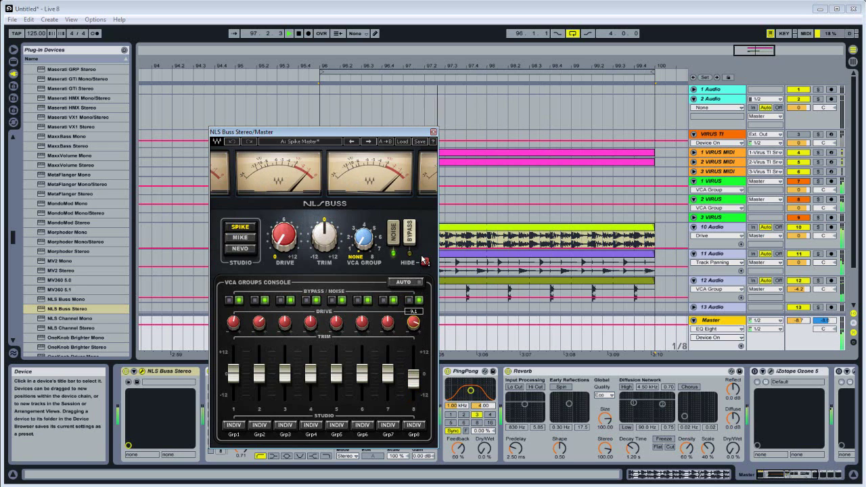
{"action": "left_click_drag", "start_coordinate": [414, 381], "coordinate": [417, 379]}
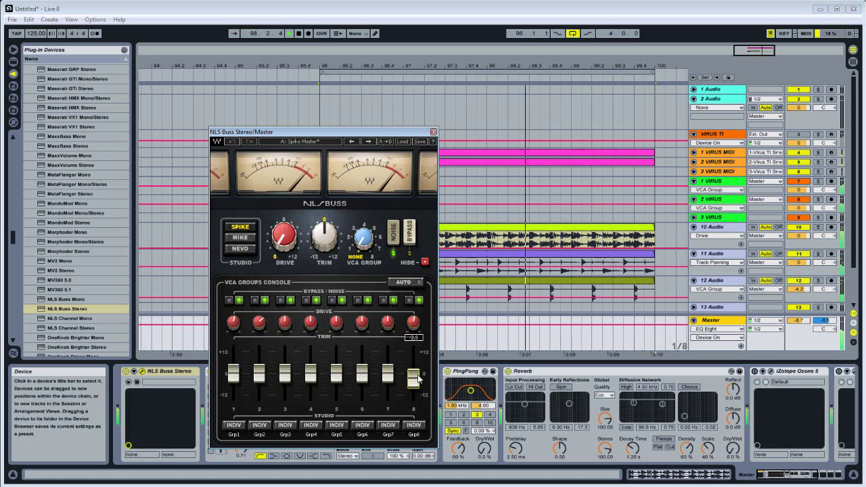
{"action": "left_click_drag", "start_coordinate": [414, 323], "coordinate": [415, 333]}
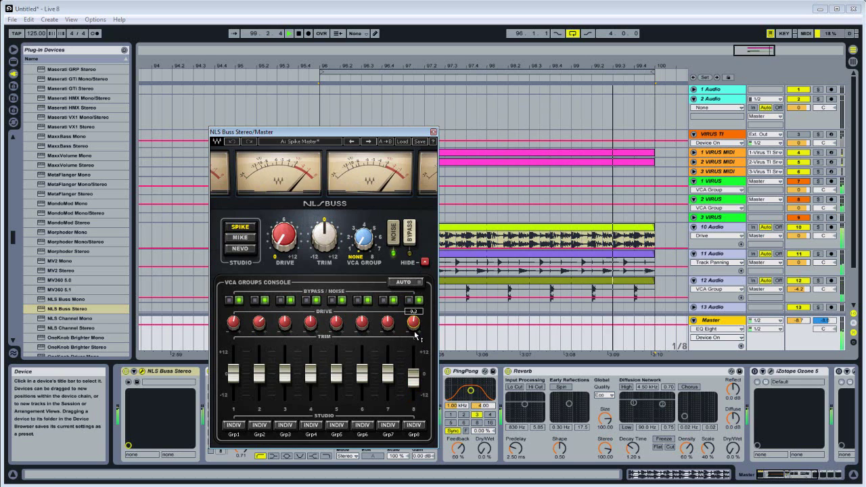
Compare the Spike, Nevo and Mike studio models on NLS Buss while the loop plays, ending on Mike.
{"action": "left_click", "coordinate": [241, 238]}
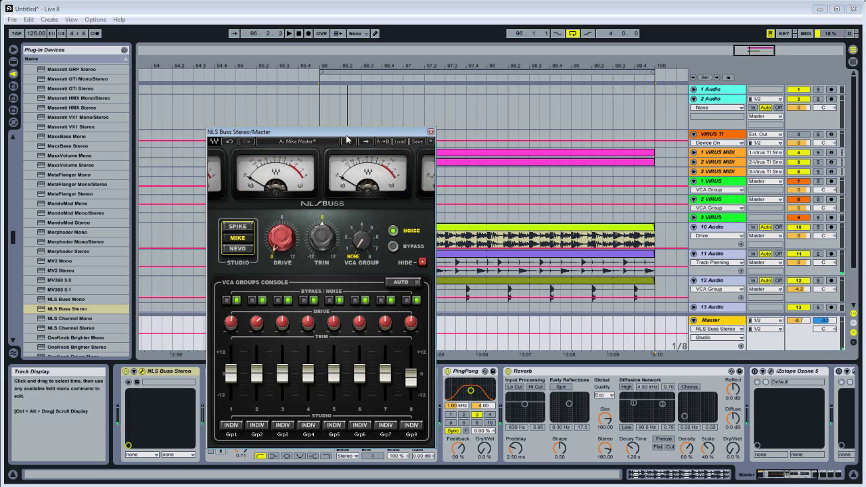
{"action": "left_click_drag", "start_coordinate": [349, 134], "coordinate": [316, 122]}
{"action": "key", "text": "space"}
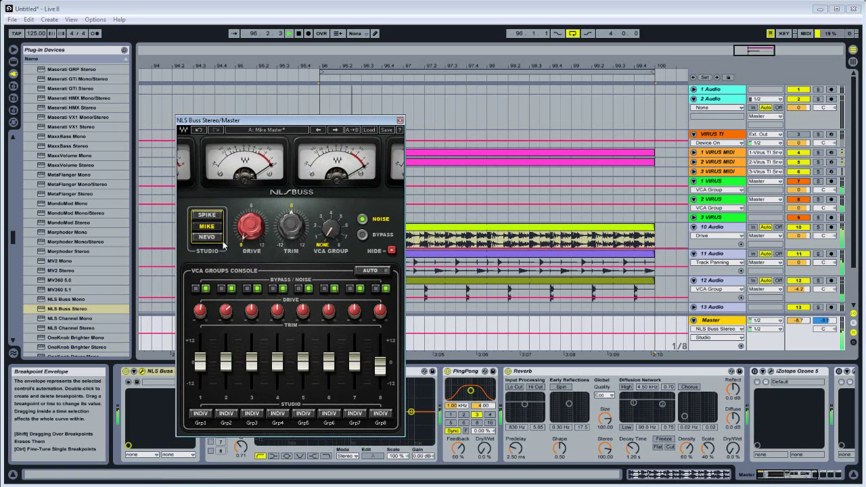
{"action": "left_click", "coordinate": [207, 215]}
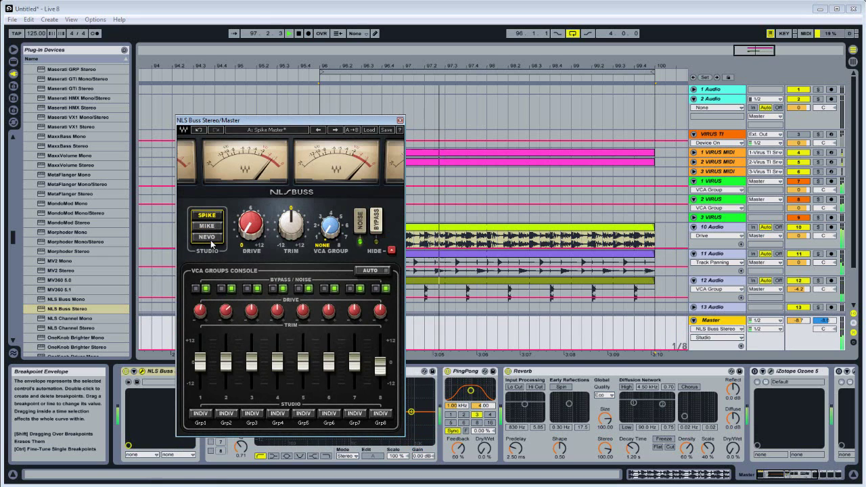
{"action": "left_click", "coordinate": [211, 241]}
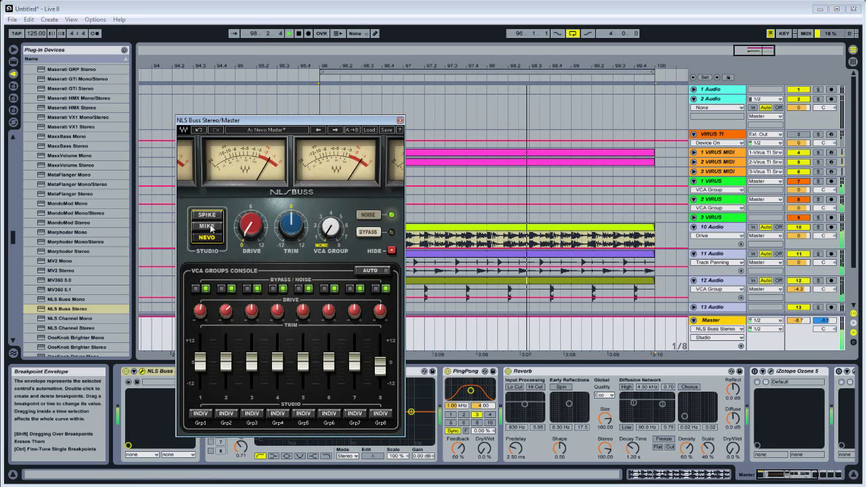
{"action": "left_click", "coordinate": [211, 227]}
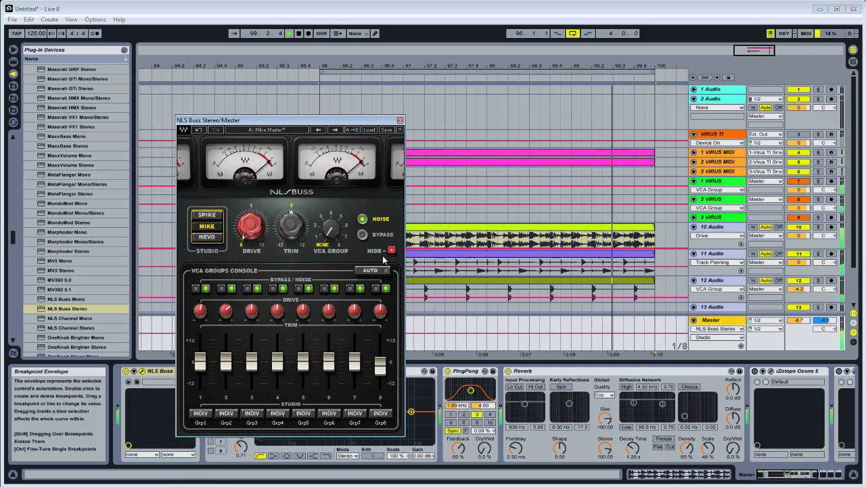
Set VCA group 8's drive to about 2.1 during playback and display its studio model options.
{"action": "key", "text": "space"}
{"action": "key", "text": "space"}
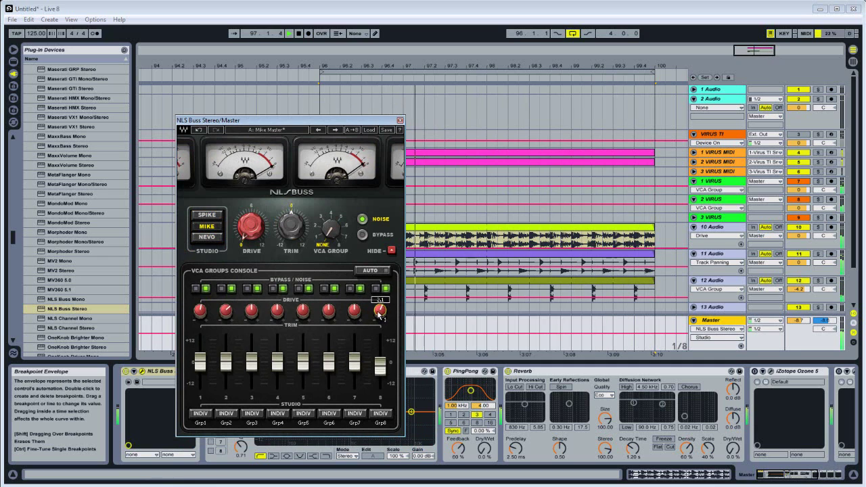
{"action": "left_click", "coordinate": [388, 418]}
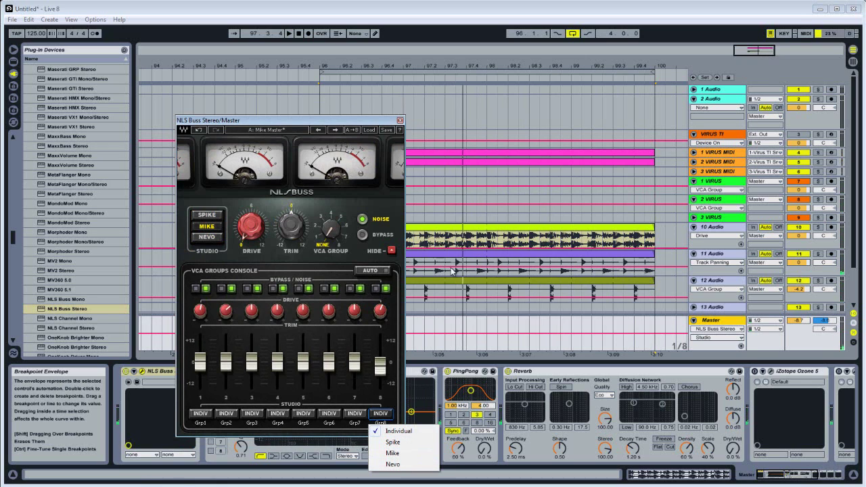
Open the NLS Channel Stereo plug-in on 1 VIRUS and arrange its window beside the NLS Buss window.
{"action": "left_click", "coordinate": [728, 181]}
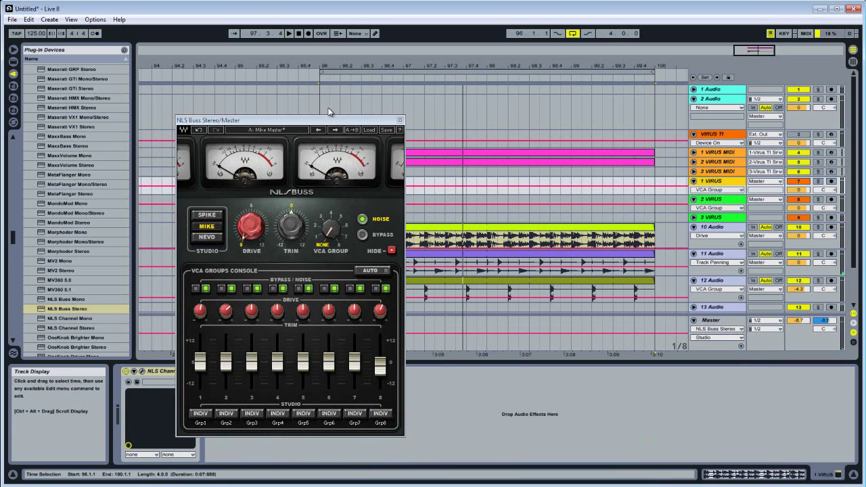
{"action": "left_click", "coordinate": [143, 371]}
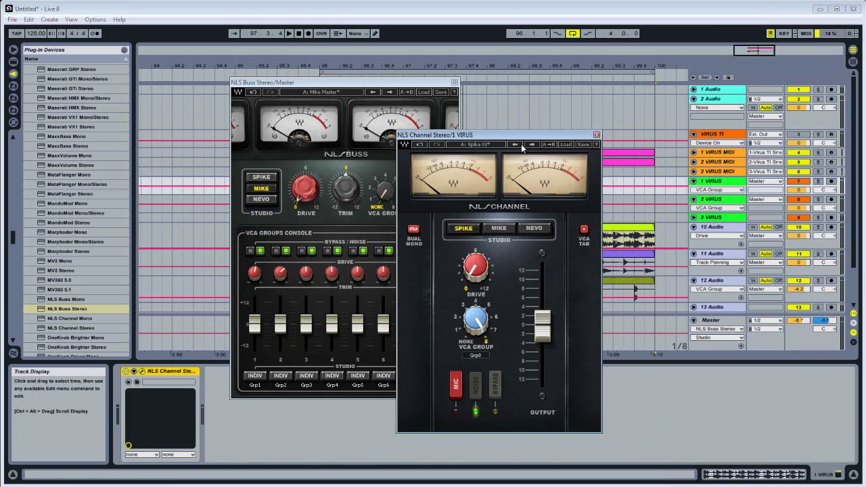
{"action": "left_click_drag", "start_coordinate": [521, 138], "coordinate": [655, 134]}
{"action": "left_click_drag", "start_coordinate": [408, 75], "coordinate": [339, 100]}
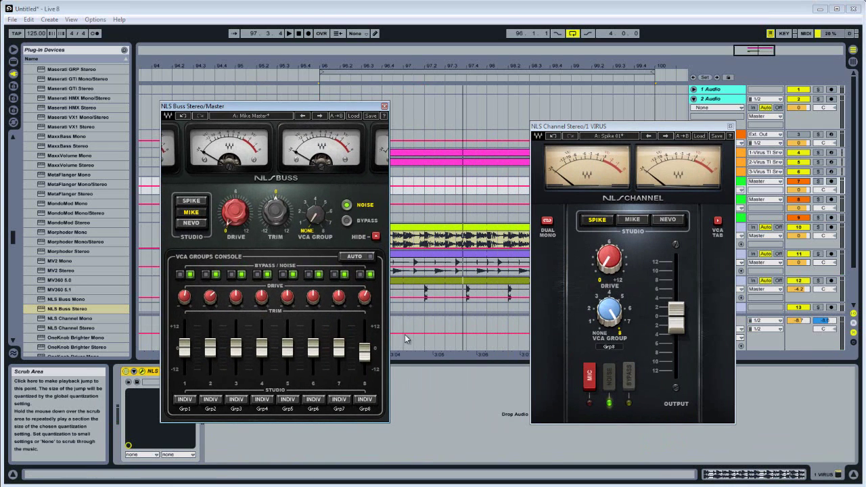
Try Spike, Mike and Nevo as VCA group 8's studio model in NLS Buss, settling on Mike.
{"action": "left_click", "coordinate": [365, 399]}
{"action": "left_click", "coordinate": [377, 427]}
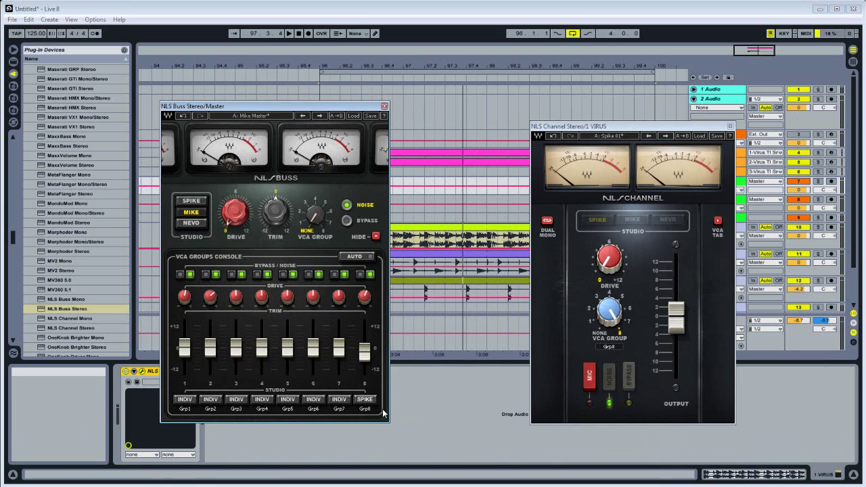
{"action": "left_click", "coordinate": [371, 401]}
{"action": "left_click", "coordinate": [373, 439]}
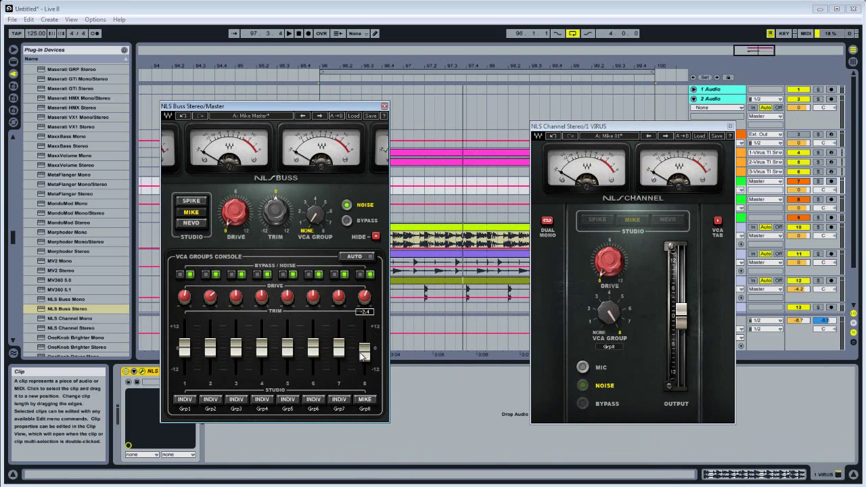
{"action": "left_click", "coordinate": [366, 408]}
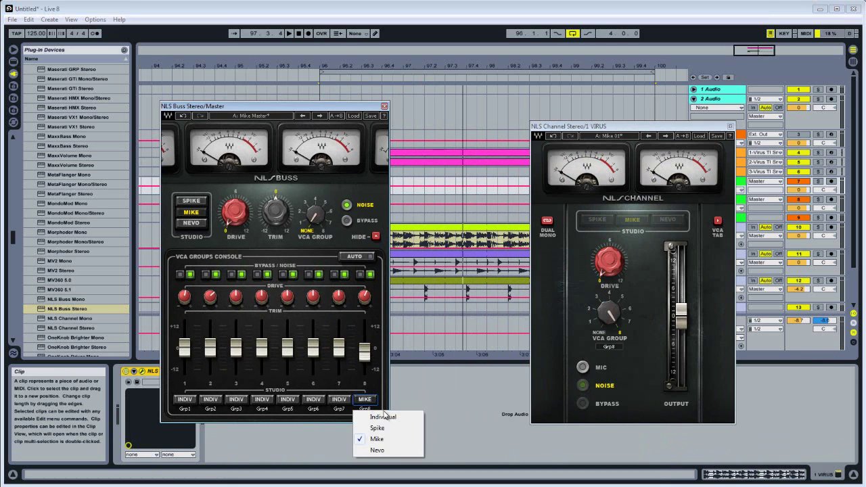
{"action": "left_click", "coordinate": [378, 449]}
{"action": "left_click", "coordinate": [366, 400]}
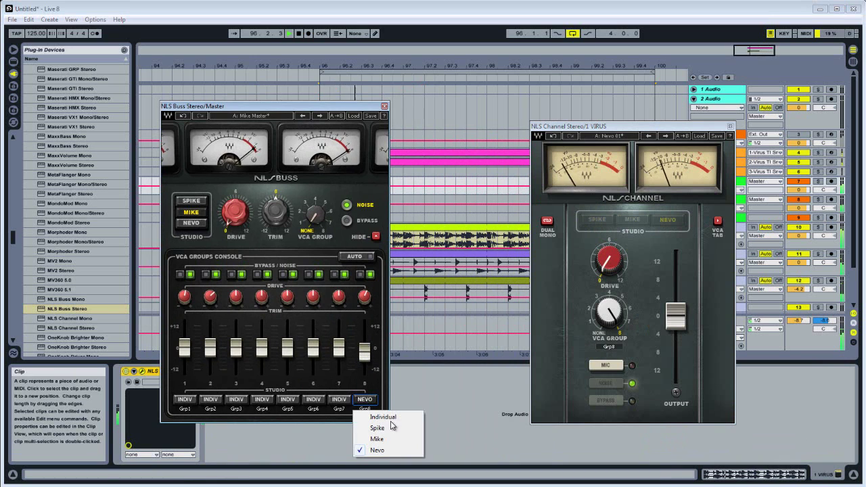
{"action": "left_click", "coordinate": [374, 439]}
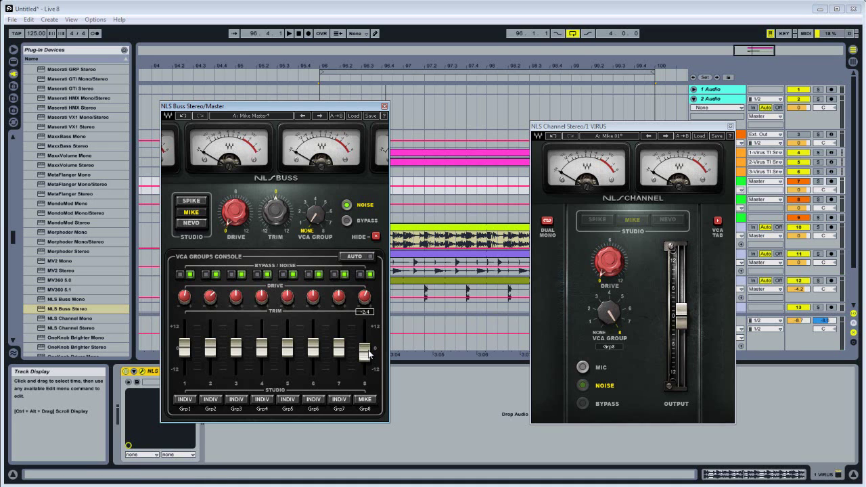
Raise VCA group 8's trim to about 0, increase the Drive on 1 VIRUS's NLS Channel, and close both plug-in windows.
{"action": "mouse_move", "coordinate": [369, 353]}
{"action": "left_mouse_down"}
{"action": "mouse_move", "coordinate": [369, 335]}
{"action": "mouse_move", "coordinate": [369, 348]}
{"action": "left_mouse_up"}
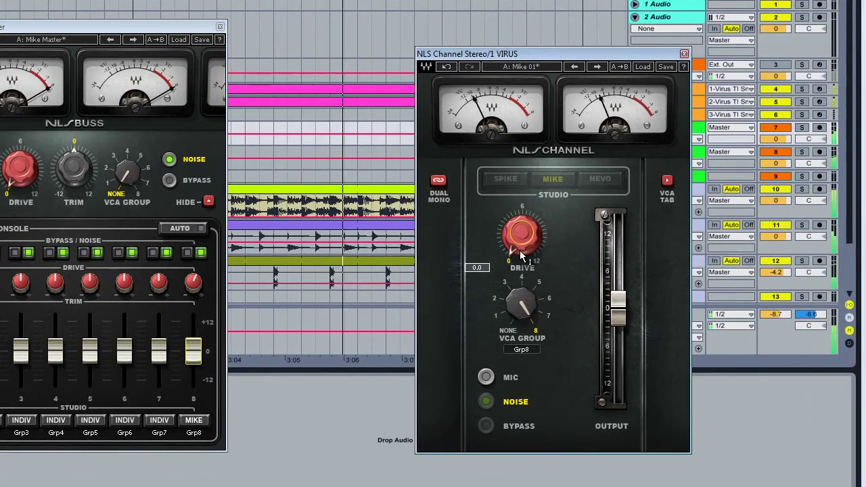
{"action": "left_click_drag", "start_coordinate": [521, 256], "coordinate": [511, 234]}
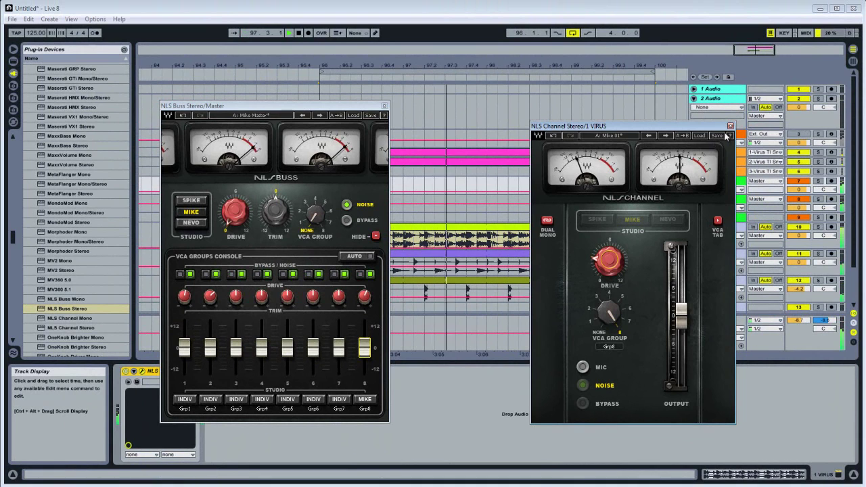
{"action": "left_click", "coordinate": [713, 99]}
{"action": "left_click", "coordinate": [384, 106]}
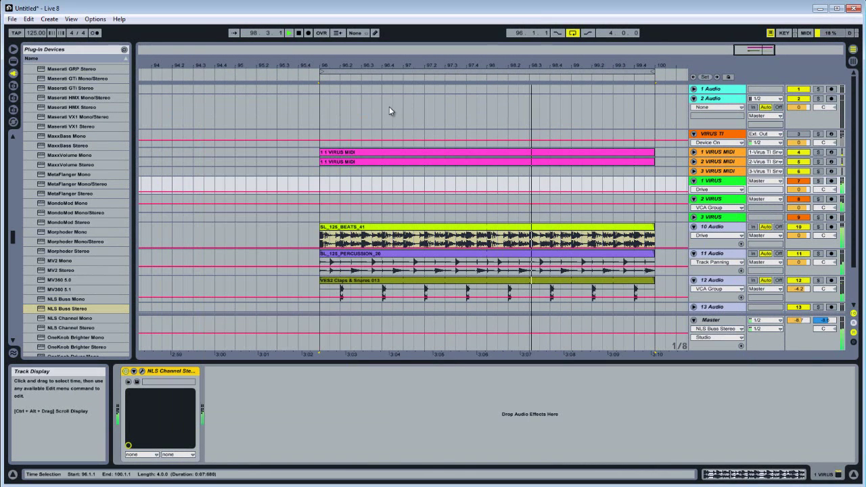
Select the Master track and toggle the NLS Buss Stereo device during playback to compare the mix with and without it.
{"action": "left_click", "coordinate": [760, 343]}
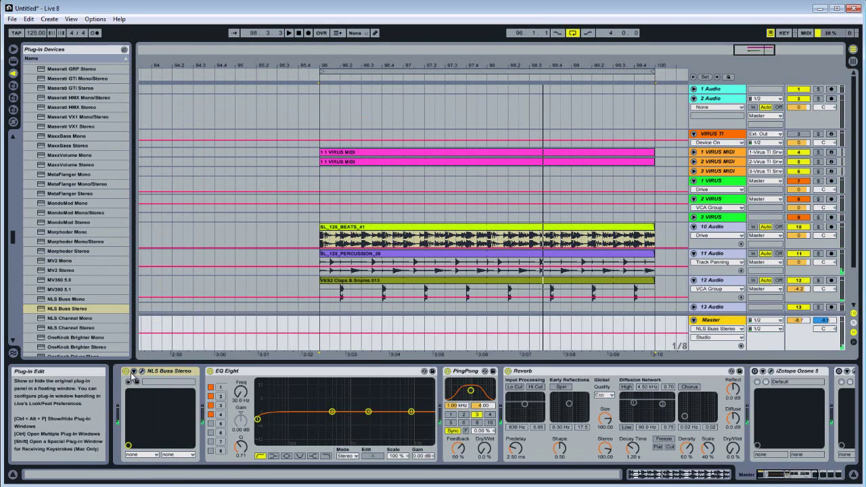
{"action": "left_click", "coordinate": [124, 371]}
{"action": "key", "text": "space"}
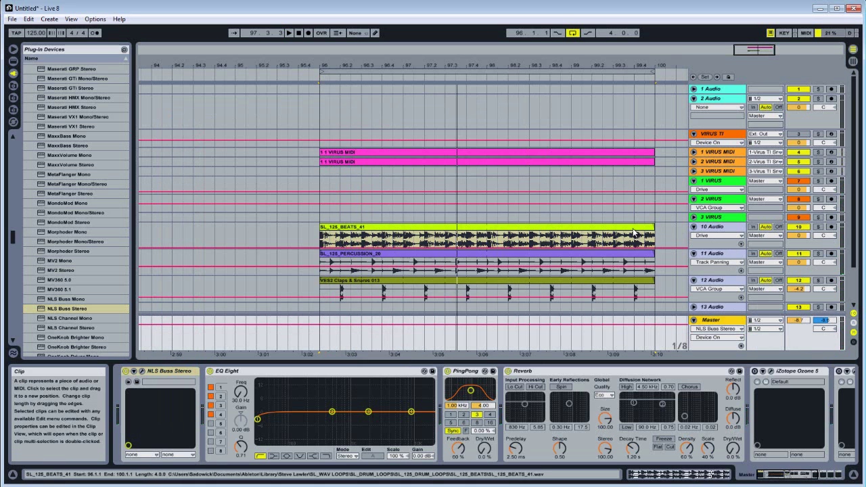
{"action": "left_click", "coordinate": [143, 371]}
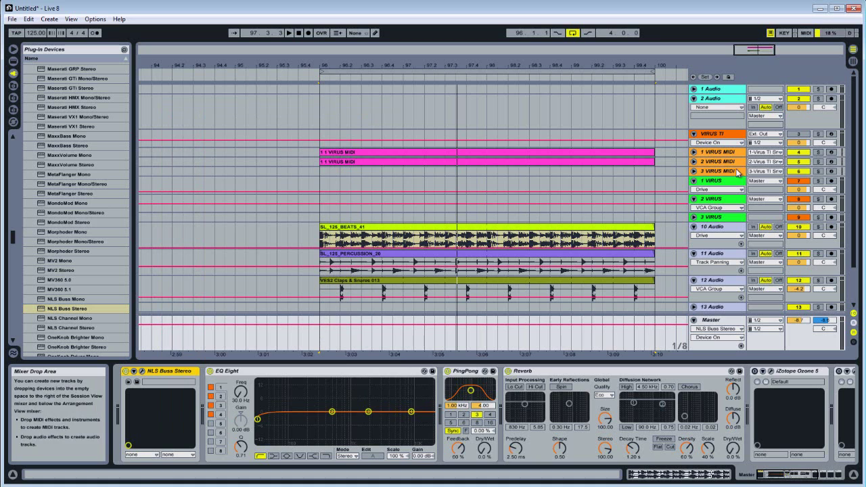
Open the NLS Channel Stereo plug-in on 1 VIRUS, view its Spike, Mike and Nevo factory preset lists, and close the plug-in.
{"action": "left_click", "coordinate": [710, 180]}
{"action": "left_click", "coordinate": [143, 371]}
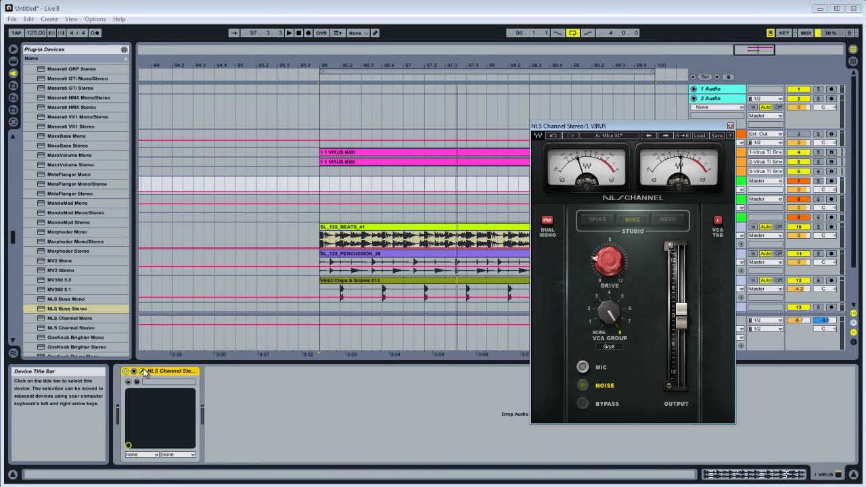
{"action": "left_click_drag", "start_coordinate": [625, 128], "coordinate": [509, 121]}
{"action": "left_click", "coordinate": [583, 129]}
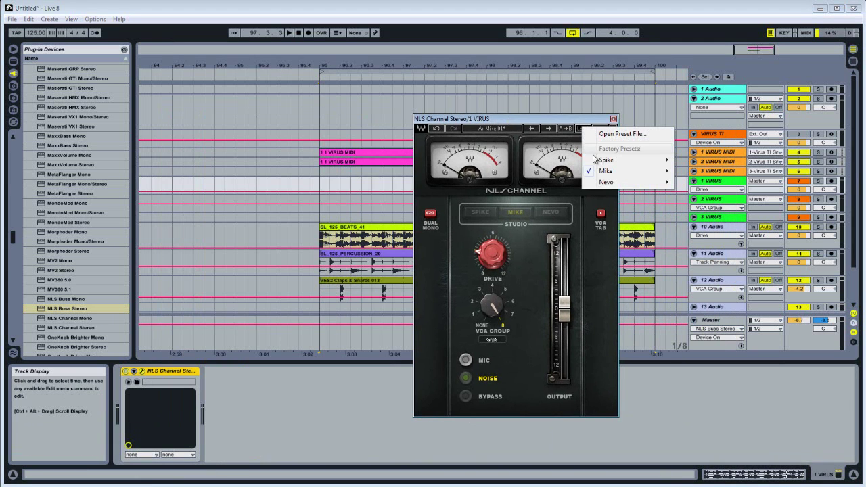
{"action": "mouse_move", "coordinate": [601, 173]}
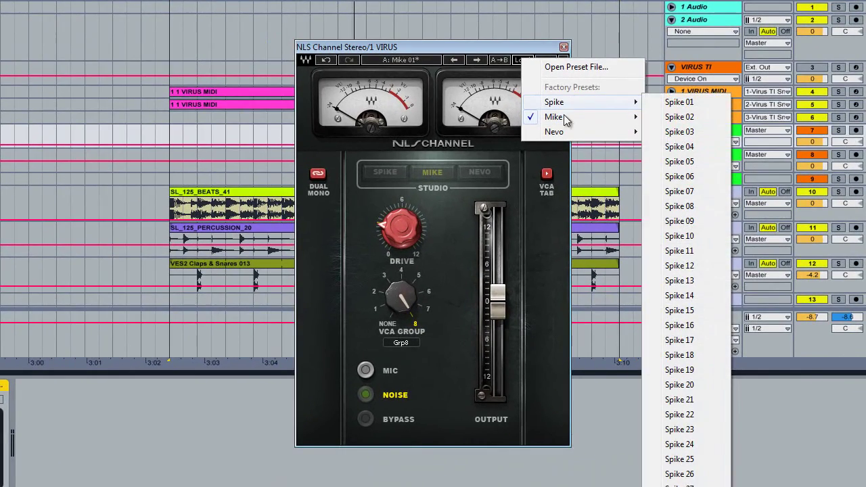
{"action": "mouse_move", "coordinate": [559, 139]}
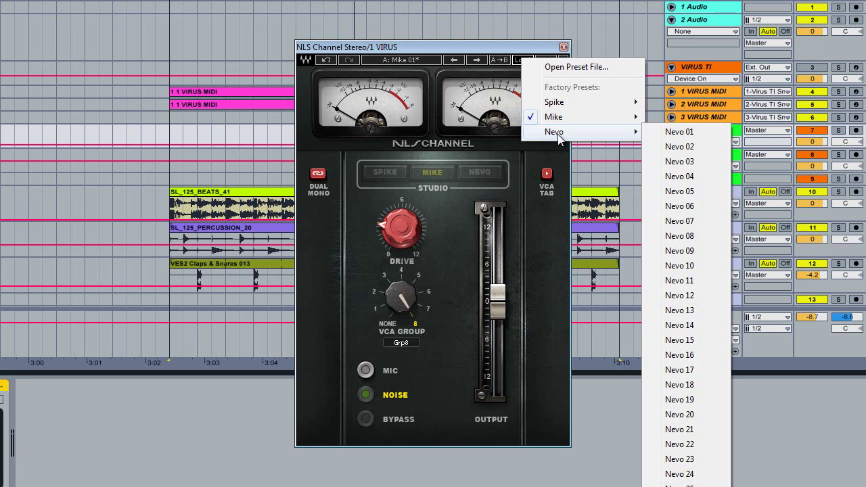
{"action": "left_click", "coordinate": [349, 440]}
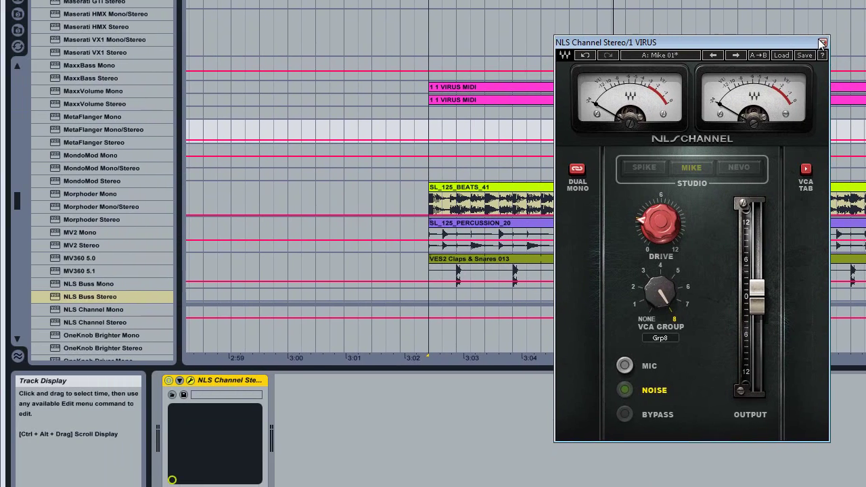
{"action": "left_click", "coordinate": [822, 43]}
Open the NLS Channel Stereo plug-in on 10 Audio to inspect its settings and close it again.
{"action": "left_click", "coordinate": [310, 200]}
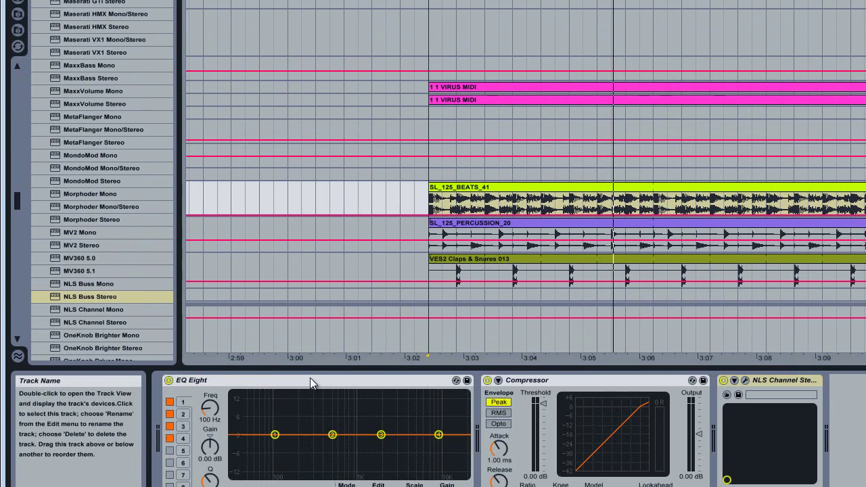
{"action": "left_click", "coordinate": [744, 380]}
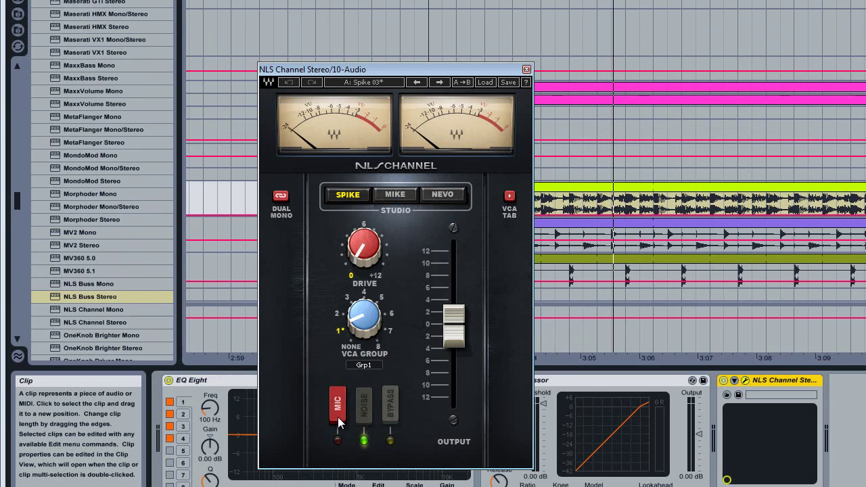
{"action": "left_click", "coordinate": [526, 69]}
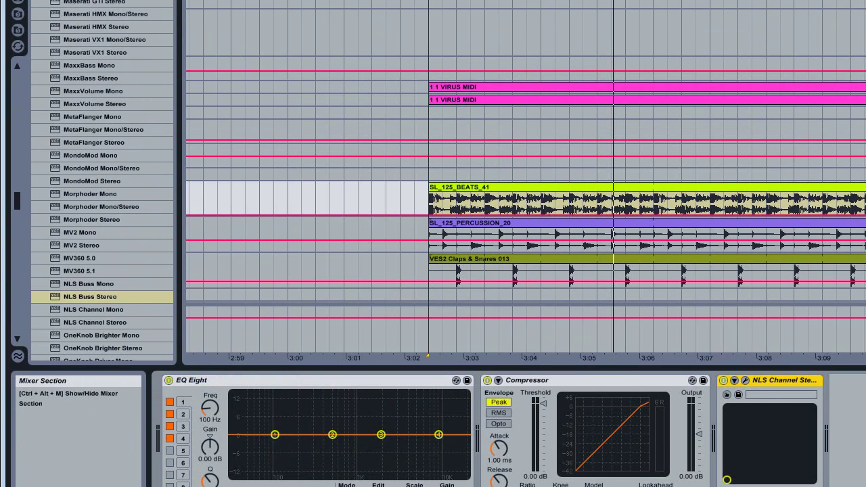
Open NLS Buss Stereo on the Master and switch VCA group 1's noise off and back on.
{"action": "left_click", "coordinate": [193, 332]}
{"action": "left_click", "coordinate": [190, 380]}
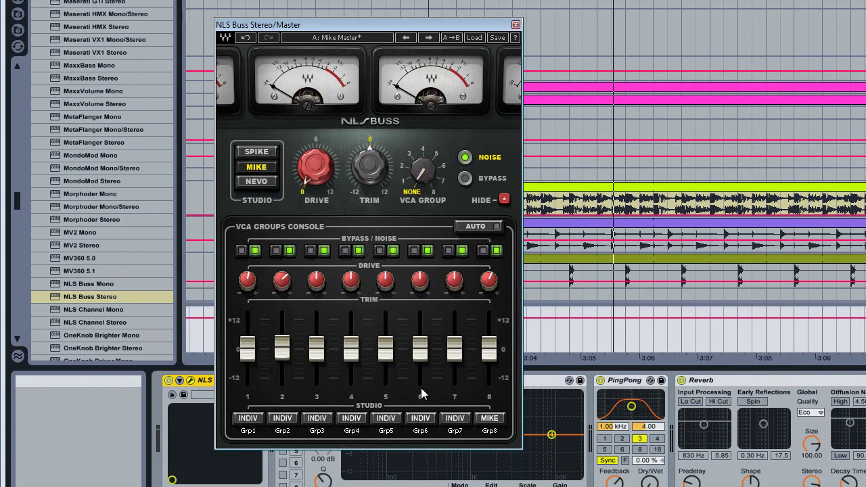
{"action": "left_click", "coordinate": [257, 251]}
{"action": "left_click", "coordinate": [255, 251]}
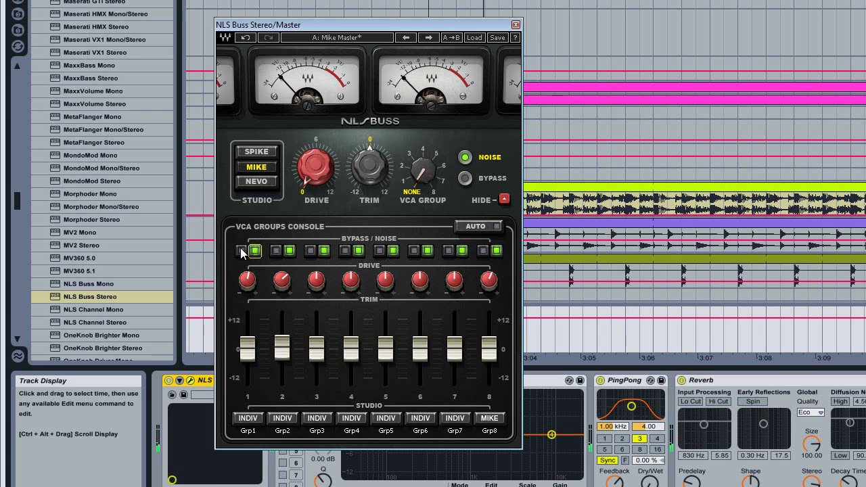
Audition VCA group 1's bypass on and off with the SL_125_BEATS_41 clip, nudge its trim fader, and close NLS Buss.
{"action": "left_click", "coordinate": [241, 250]}
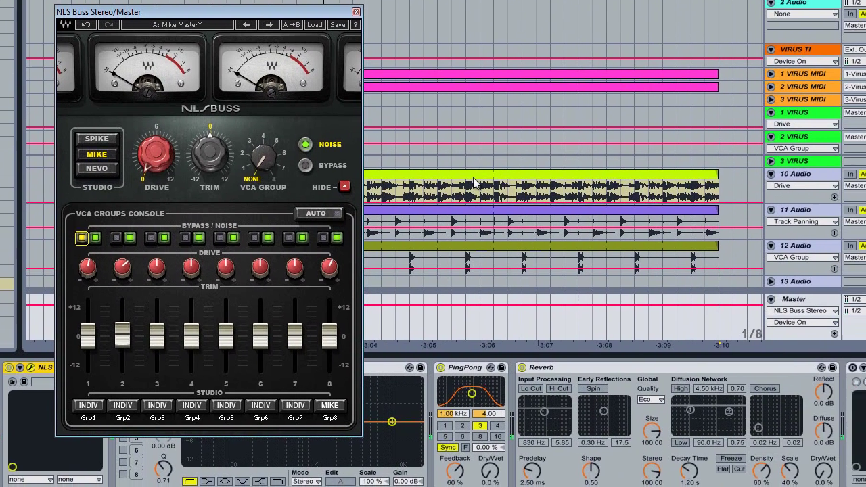
{"action": "left_click", "coordinate": [635, 196]}
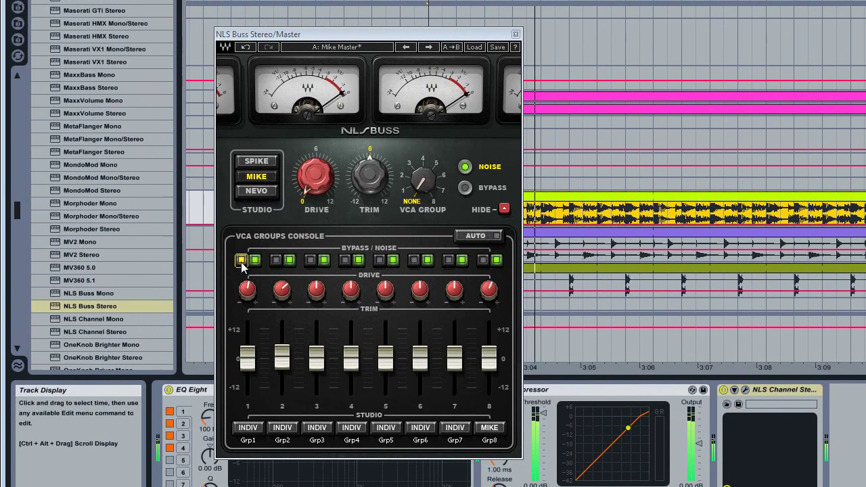
{"action": "left_click", "coordinate": [32, 233]}
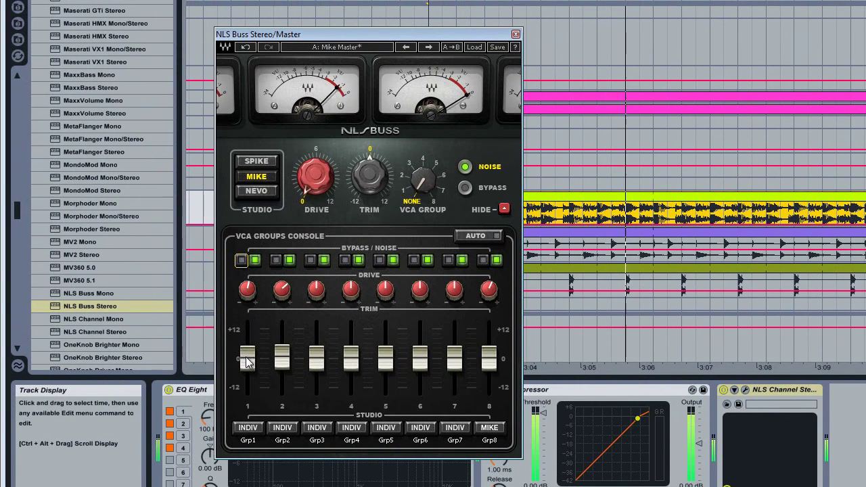
{"action": "left_click_drag", "start_coordinate": [247, 353], "coordinate": [246, 362]}
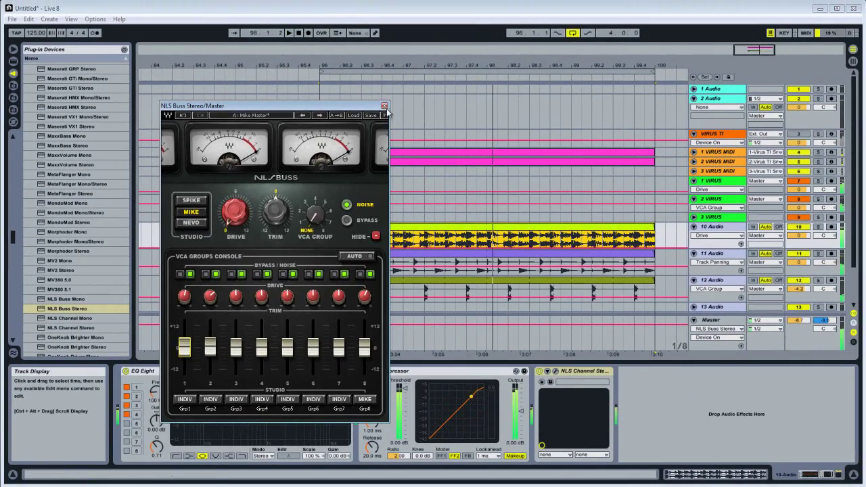
{"action": "left_click", "coordinate": [432, 79]}
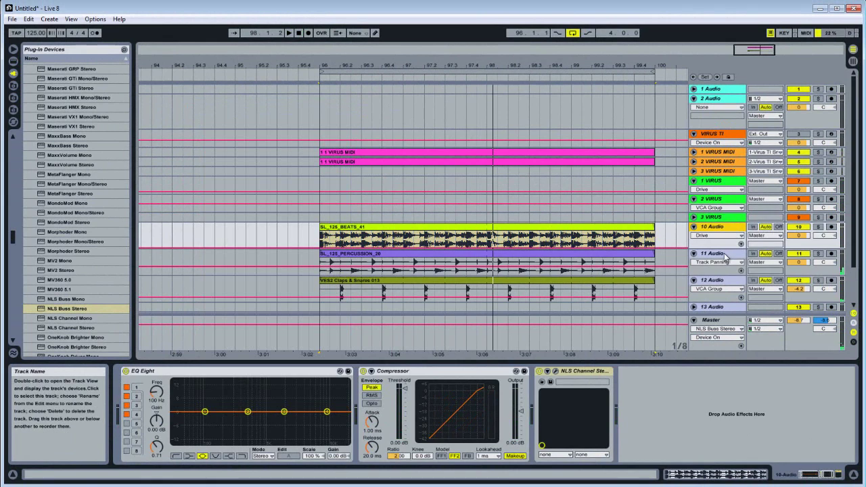
Open 10 Audio's NLS Channel Stereo and the Master's NLS Buss Stereo and arrange the two plug-in windows side by side.
{"action": "key", "text": "Down"}
{"action": "left_click", "coordinate": [721, 229]}
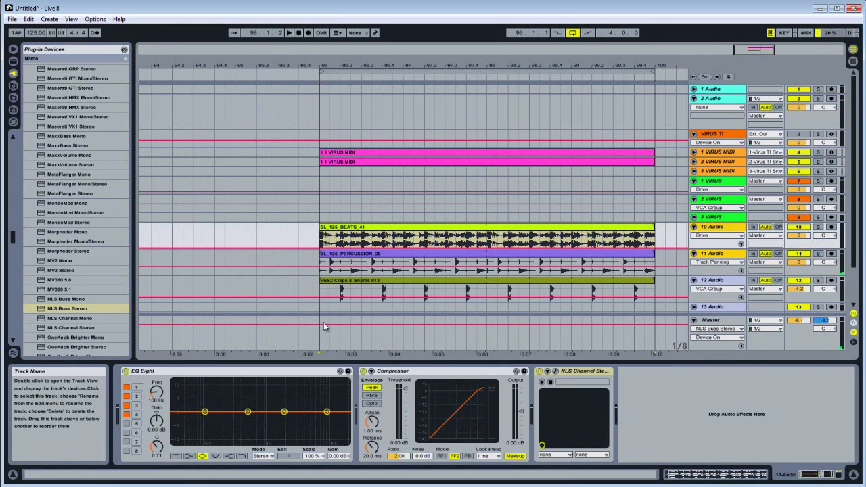
{"action": "left_click", "coordinate": [555, 371]}
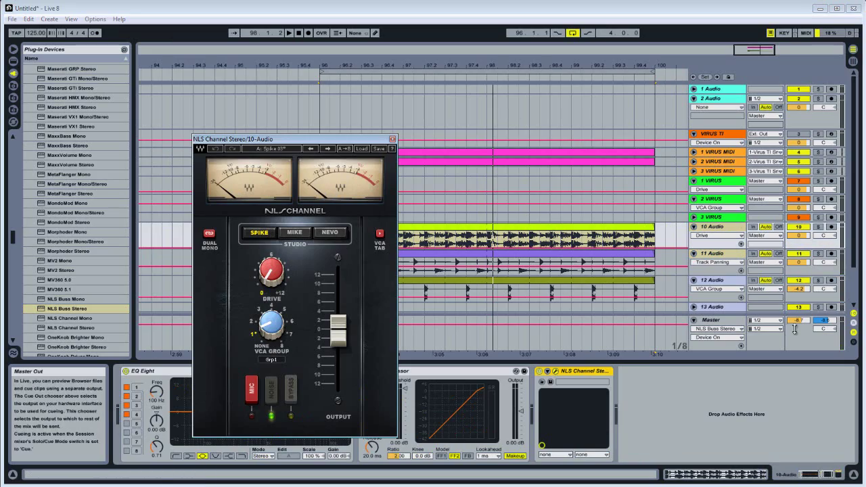
{"action": "left_click", "coordinate": [713, 320]}
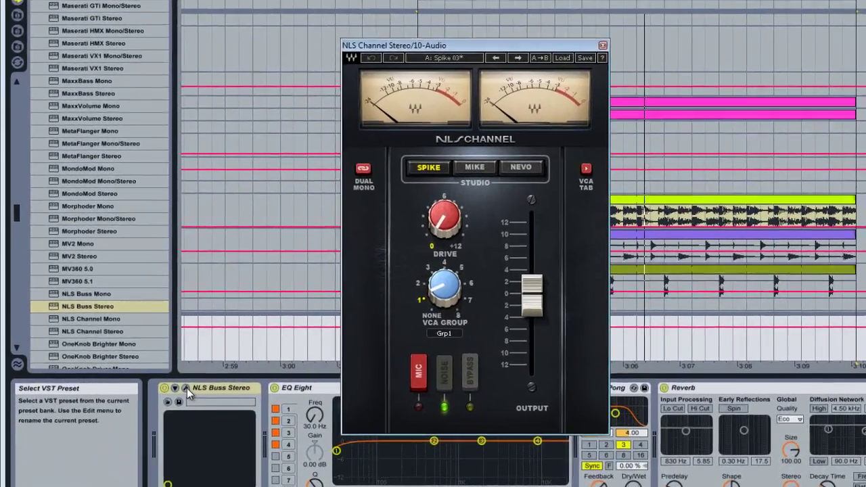
{"action": "left_click", "coordinate": [141, 371]}
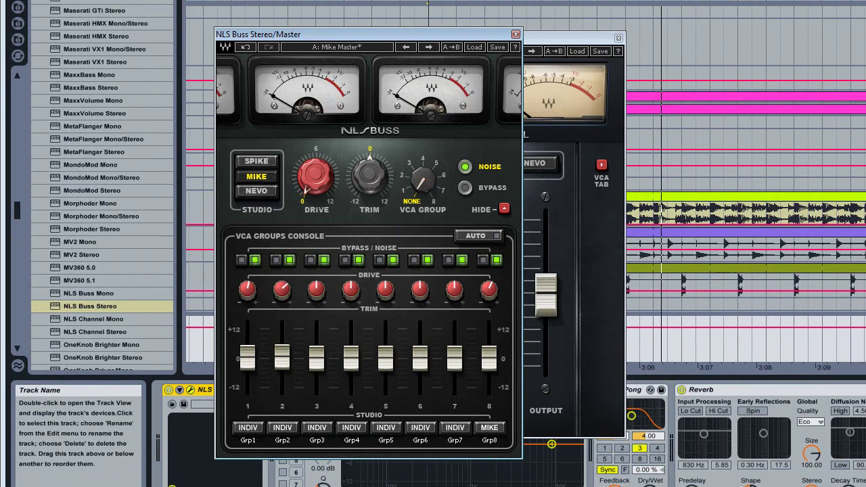
{"action": "left_click_drag", "start_coordinate": [524, 36], "coordinate": [707, 43]}
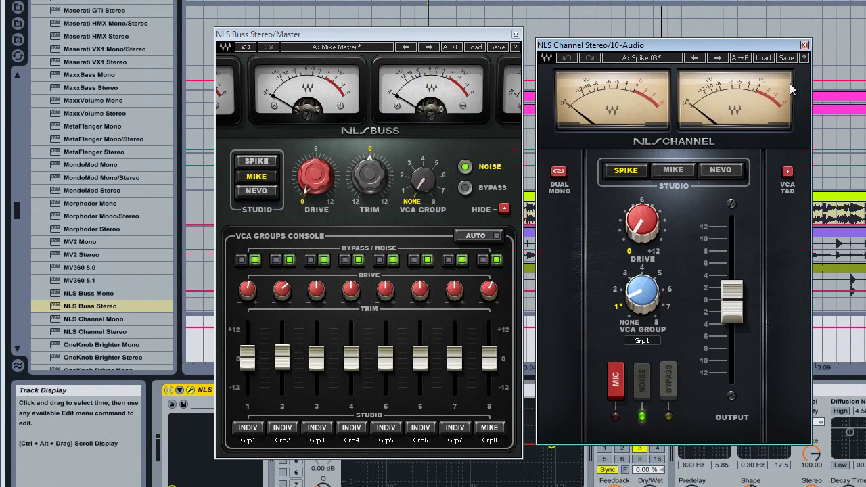
Try the Mike studio model on 10 Audio's NLS Channel, return it to Spike, and close both plug-in windows.
{"action": "left_click", "coordinate": [762, 57]}
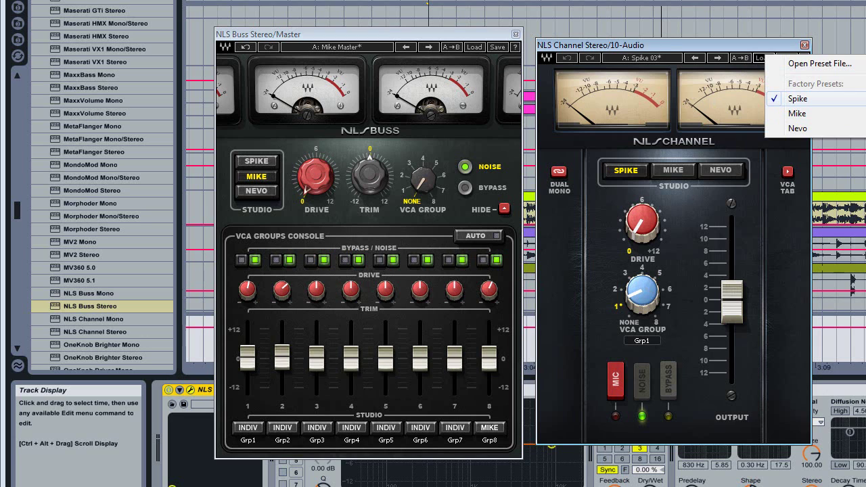
{"action": "left_click", "coordinate": [681, 56]}
{"action": "left_click", "coordinate": [673, 172]}
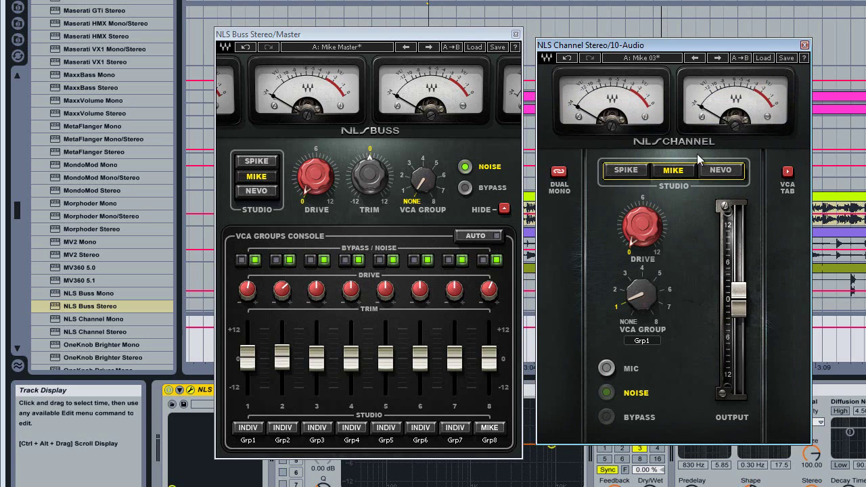
{"action": "left_click", "coordinate": [627, 172]}
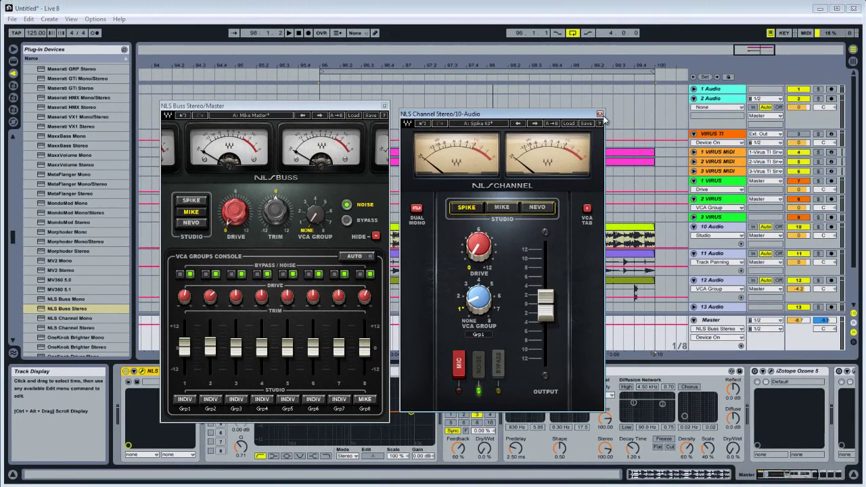
{"action": "left_click", "coordinate": [599, 114]}
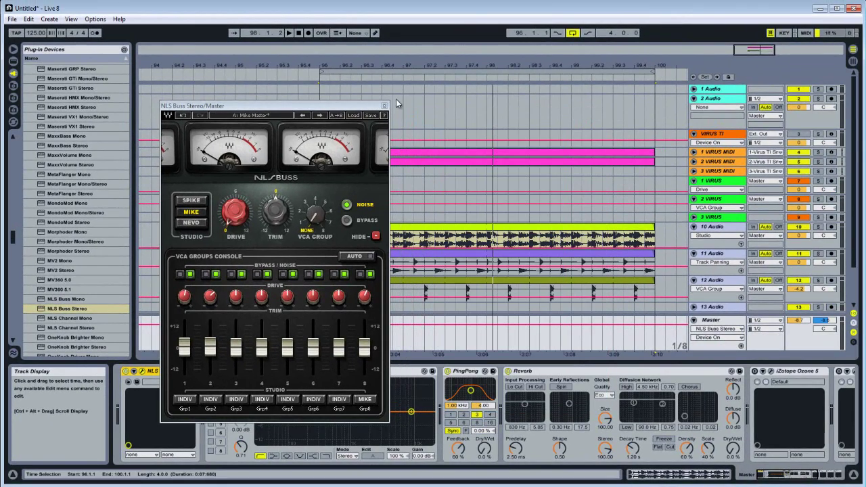
{"action": "left_click", "coordinate": [384, 105]}
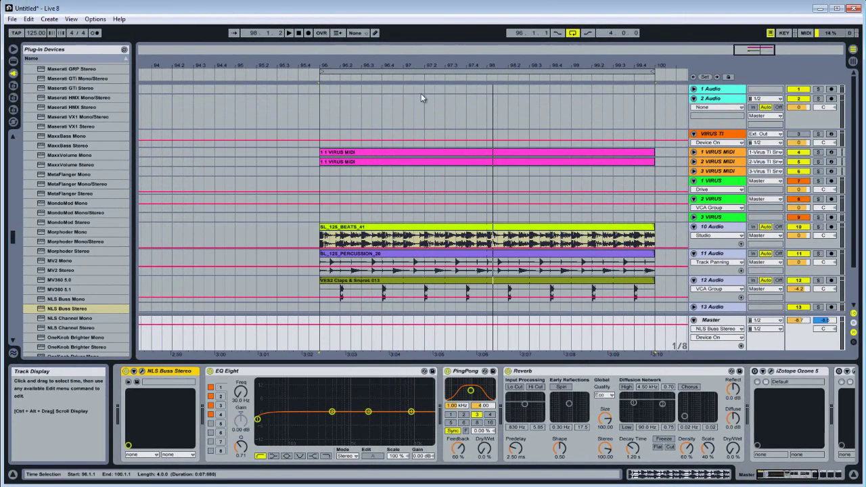
Select the 1 VIRUS MIDI track to display its device chain.
{"action": "left_click", "coordinate": [455, 64]}
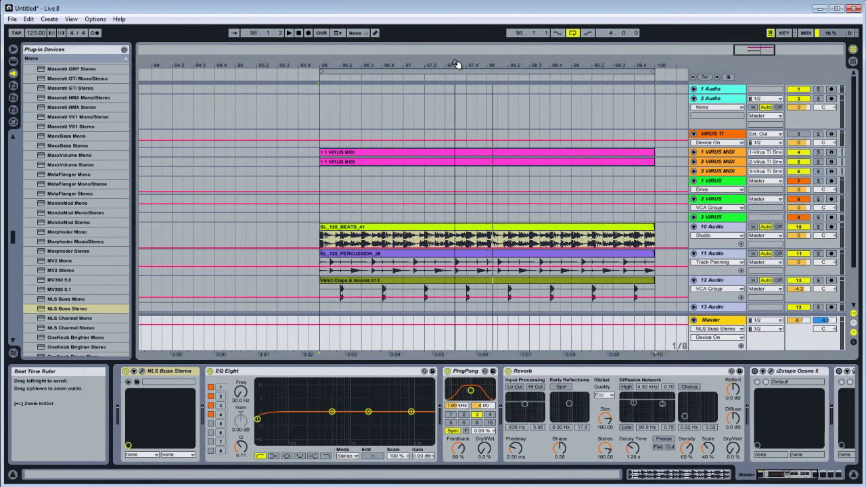
{"action": "left_click_drag", "start_coordinate": [457, 64], "coordinate": [457, 60]}
{"action": "left_click", "coordinate": [710, 153]}
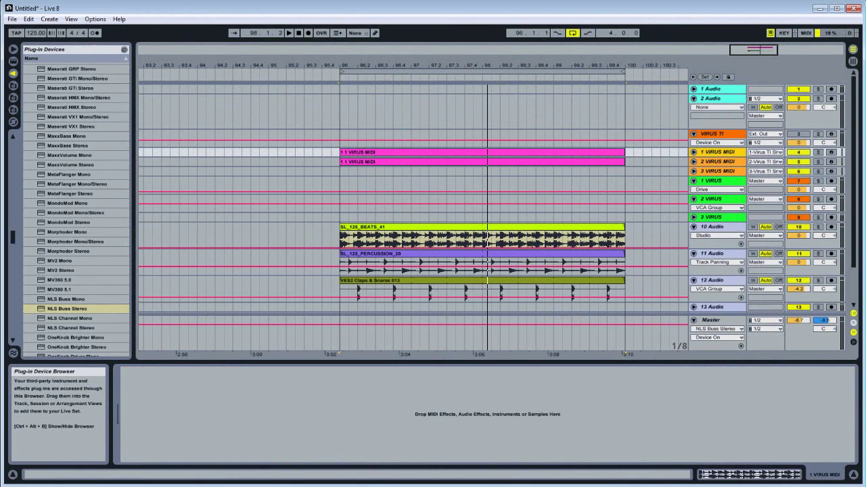